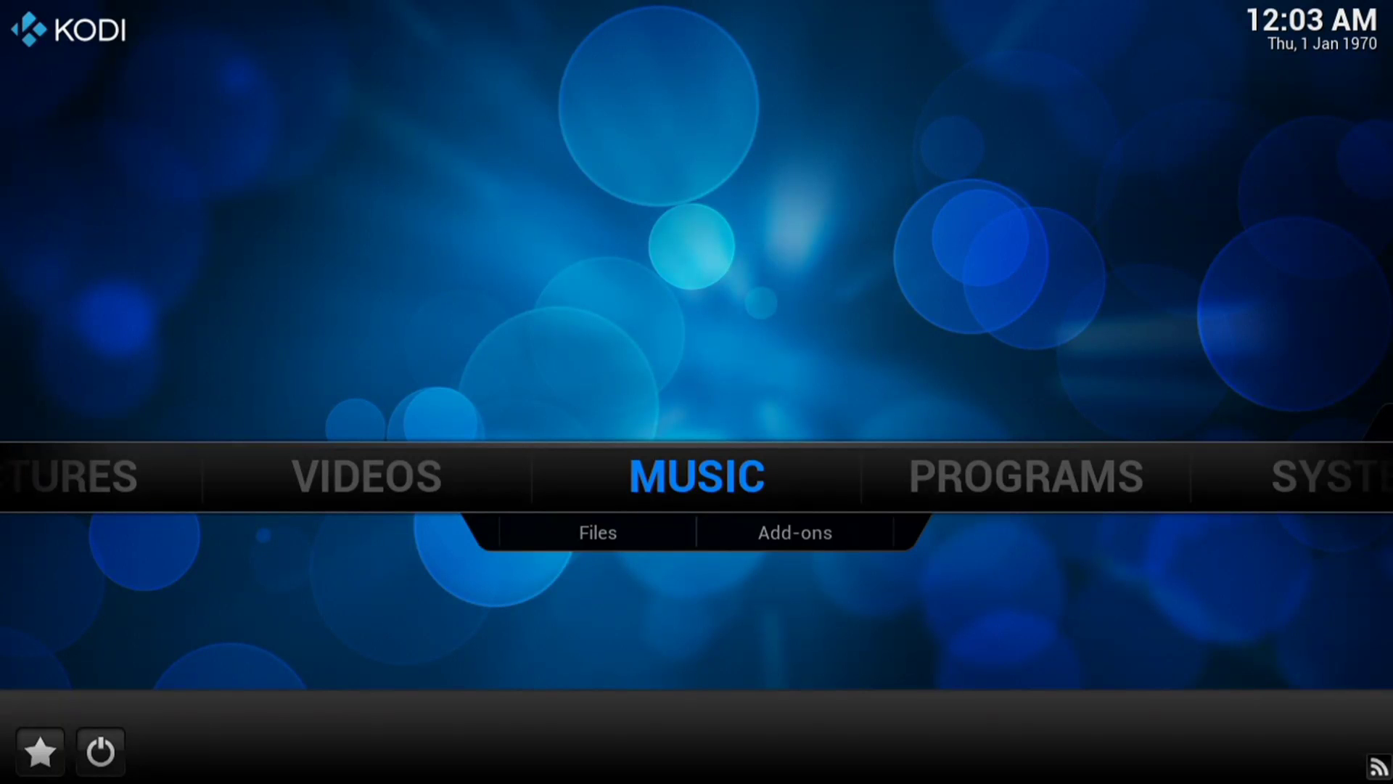
# - Enable 'Show hidden files and directories' under Settings > Appearance > File lists, then back out
pyautogui.press('Right')
pyautogui.press('Right')
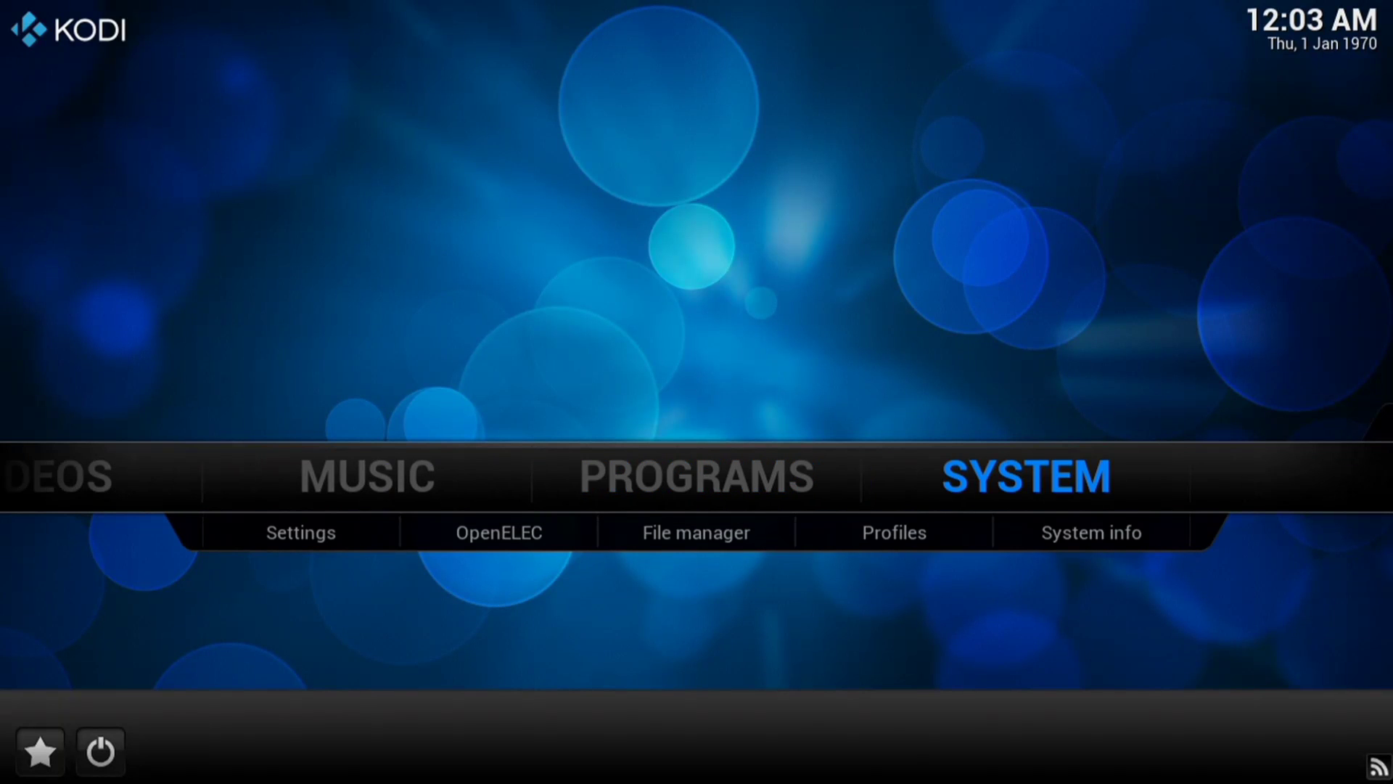
pyautogui.press('Return')
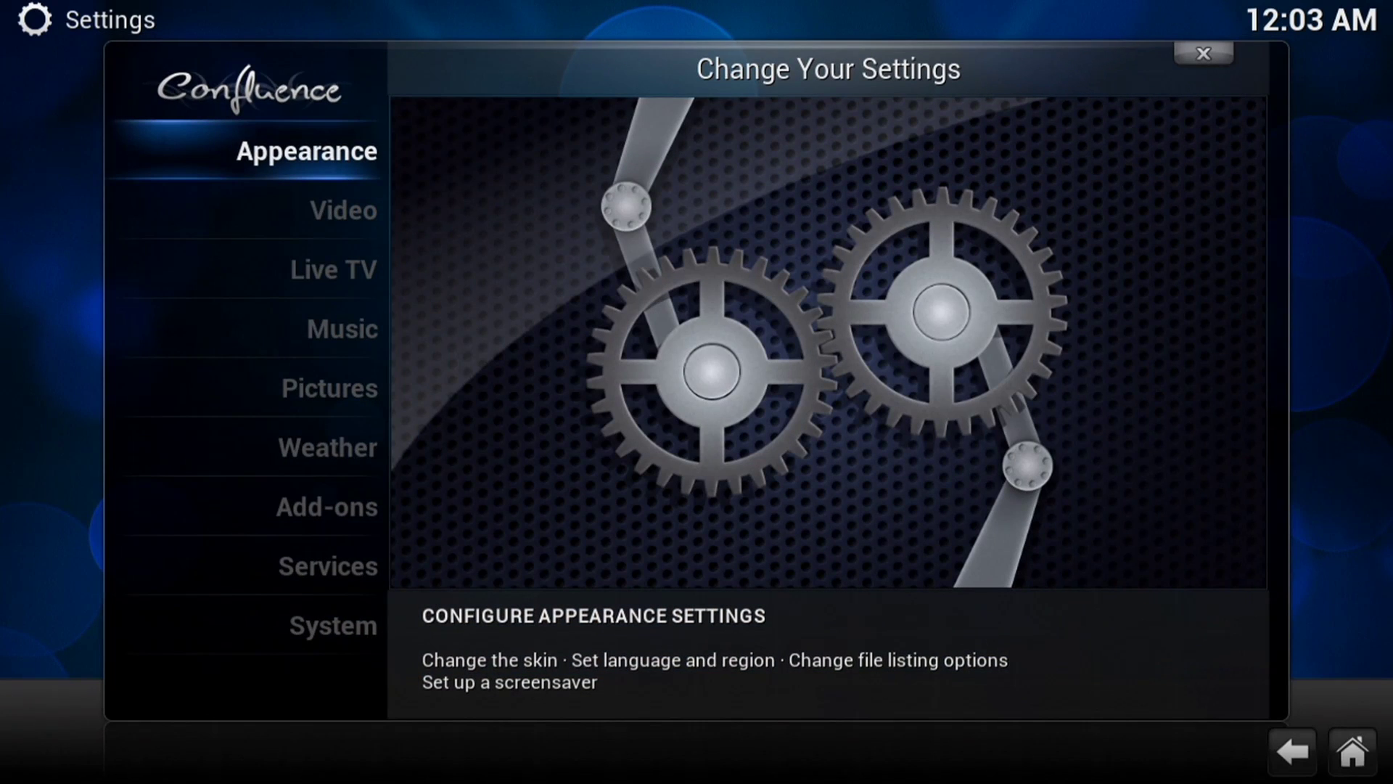
pyautogui.press('Return')
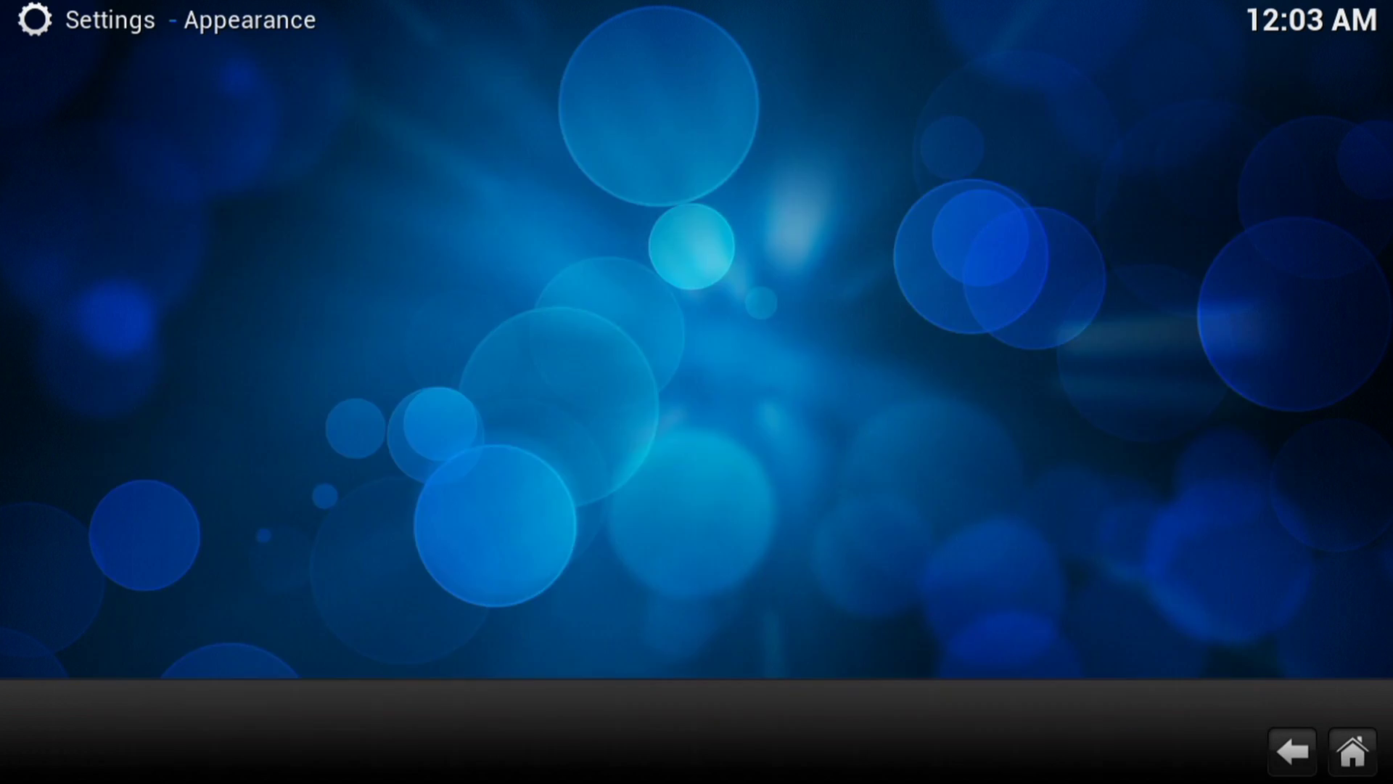
pyautogui.press('Down')
pyautogui.press('Down')
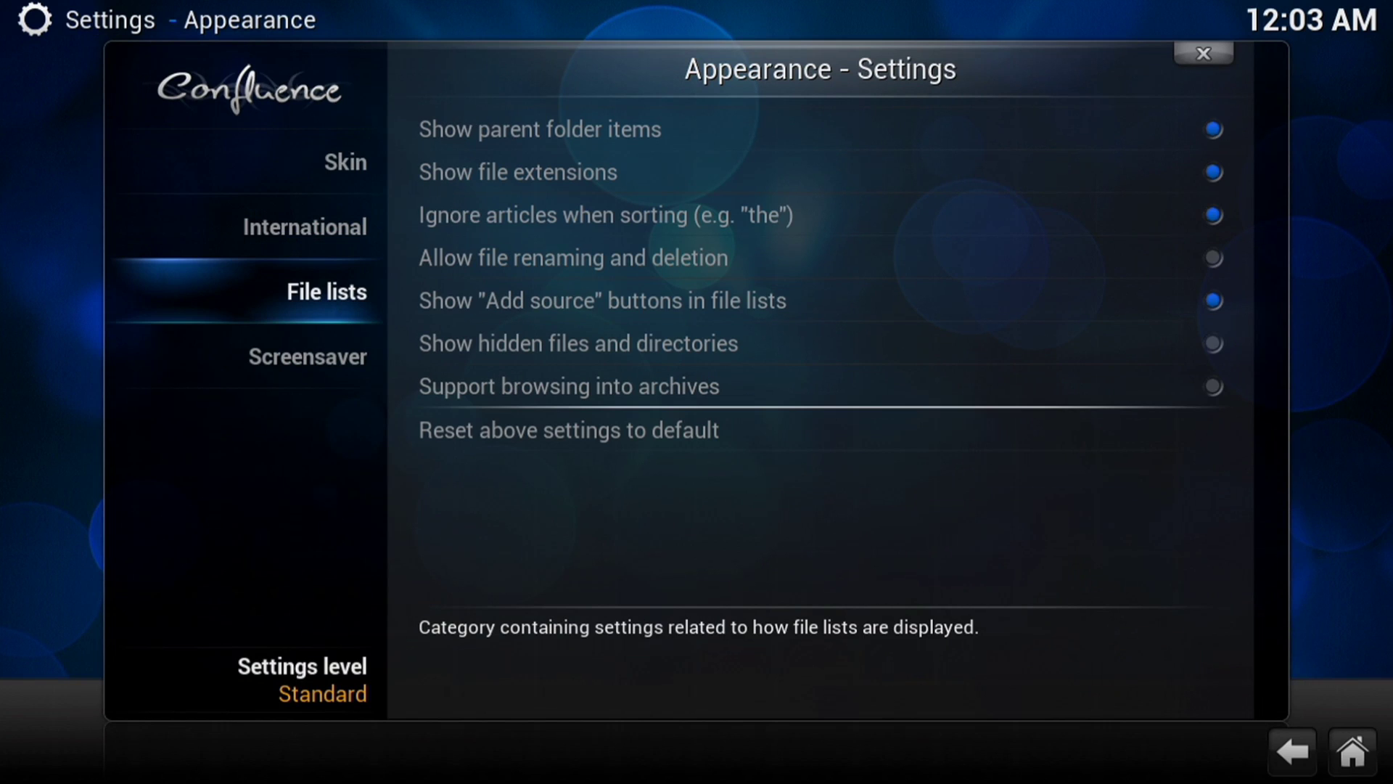
pyautogui.press('Right')
pyautogui.press('Up')
pyautogui.press('Up')
pyautogui.press('Up')
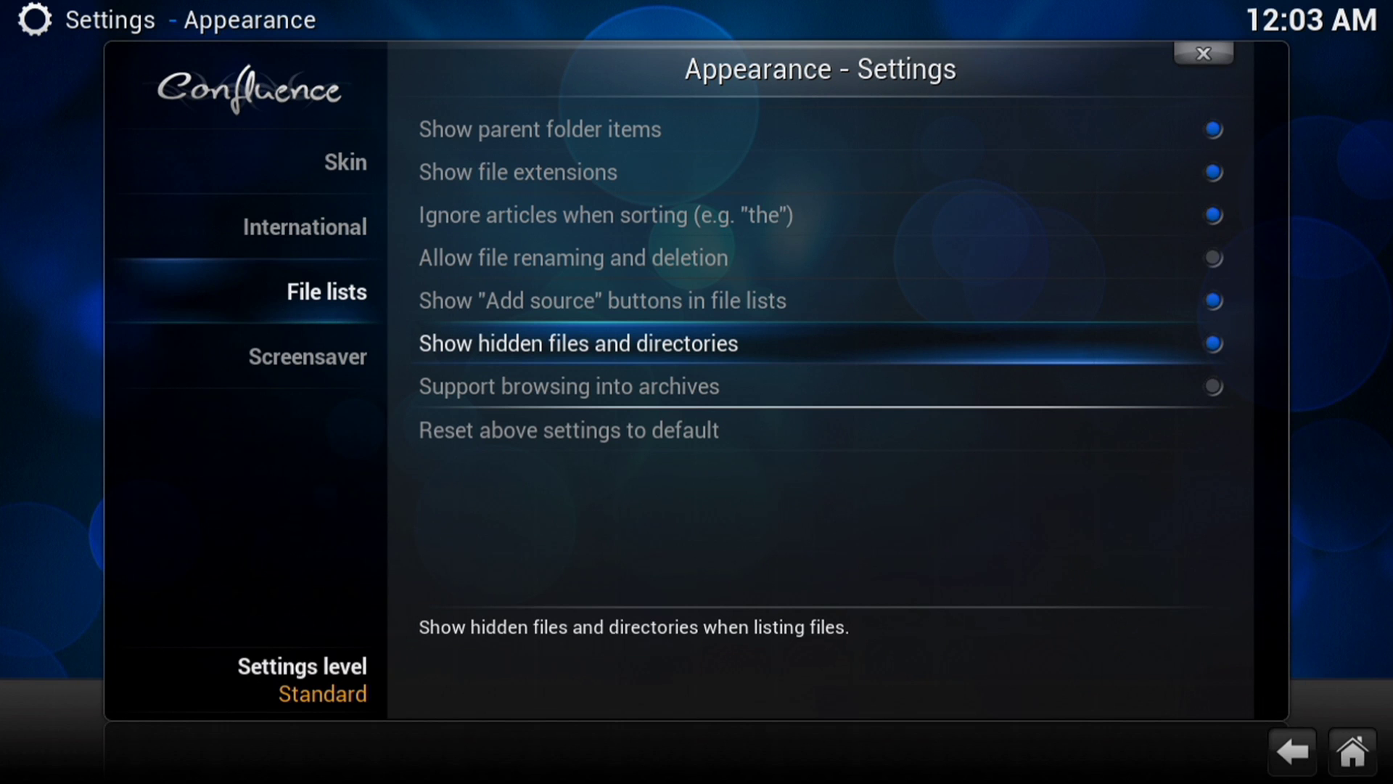
pyautogui.press('Escape')
pyautogui.press('Escape')
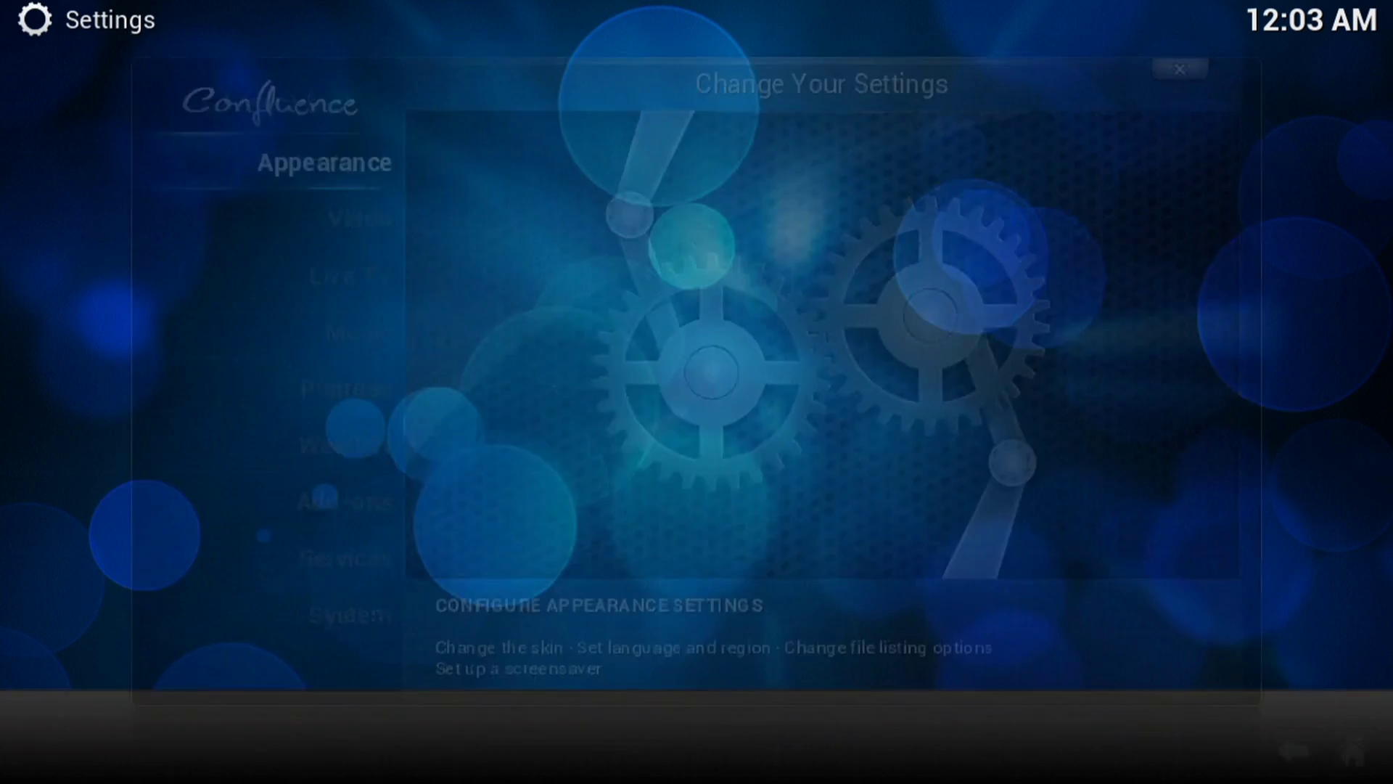
# - Open the File manager and enter the Profile directory source
pyautogui.press('Down')
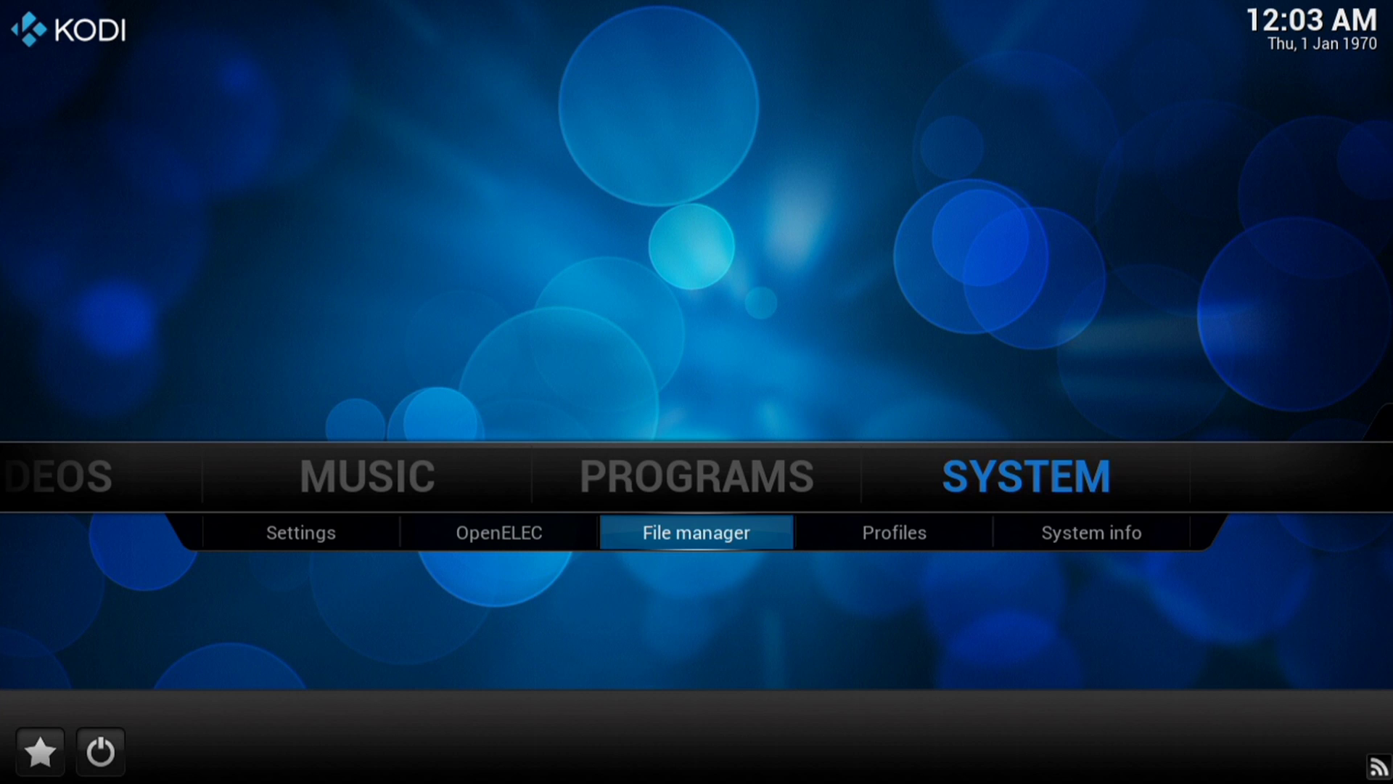
pyautogui.press('Return')
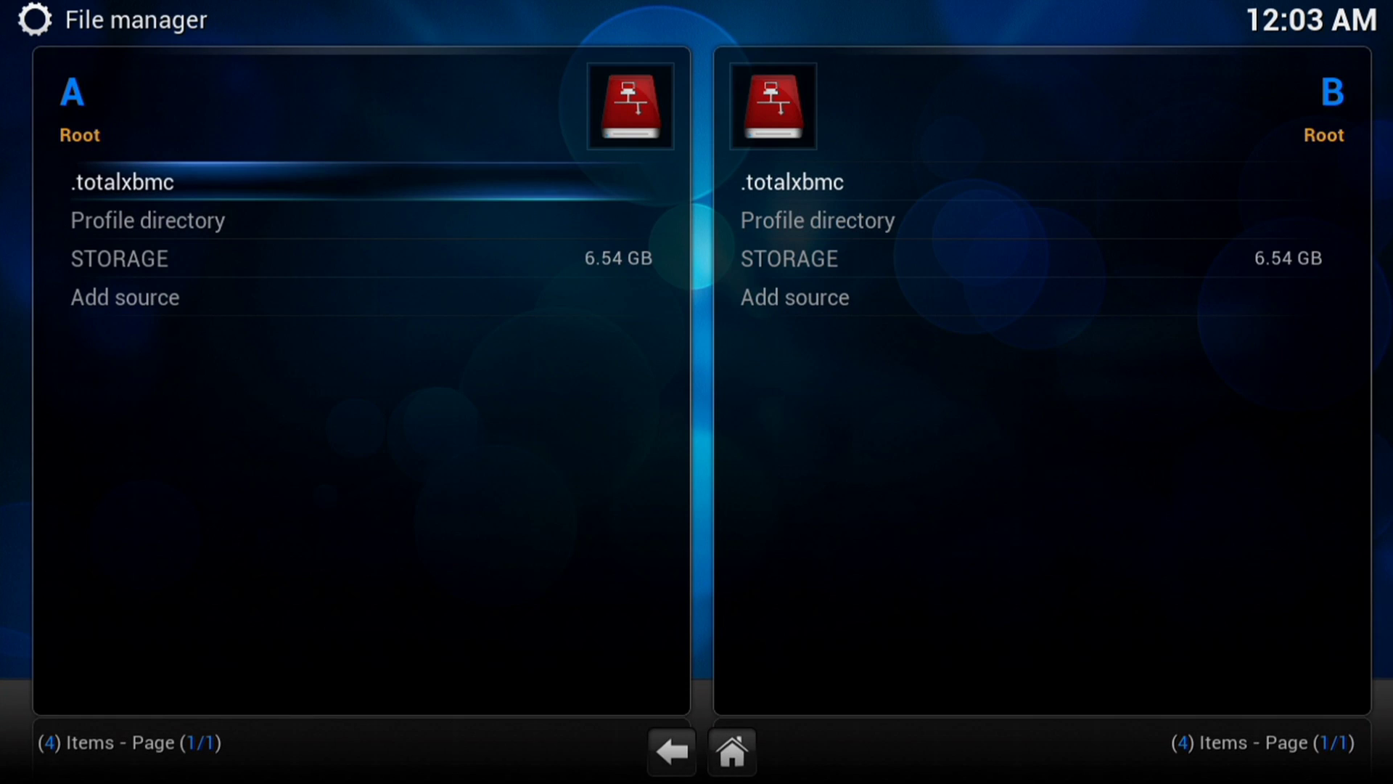
pyautogui.press('Down')
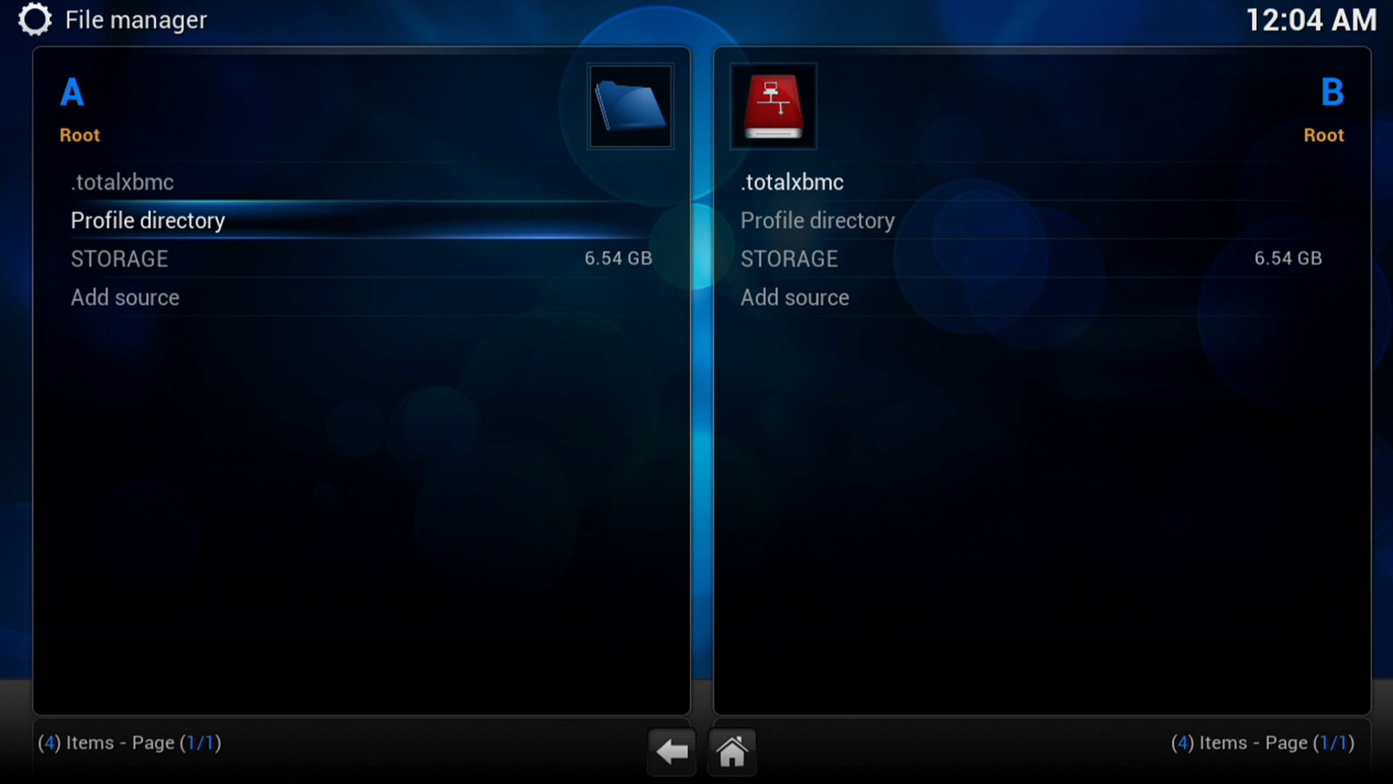
pyautogui.press('Return')
# - Open the addon_data folder, then go back up to the Root source list
pyautogui.press('Down')
pyautogui.press('Down')
pyautogui.press('Down')
pyautogui.press('Down')
pyautogui.press('Down')
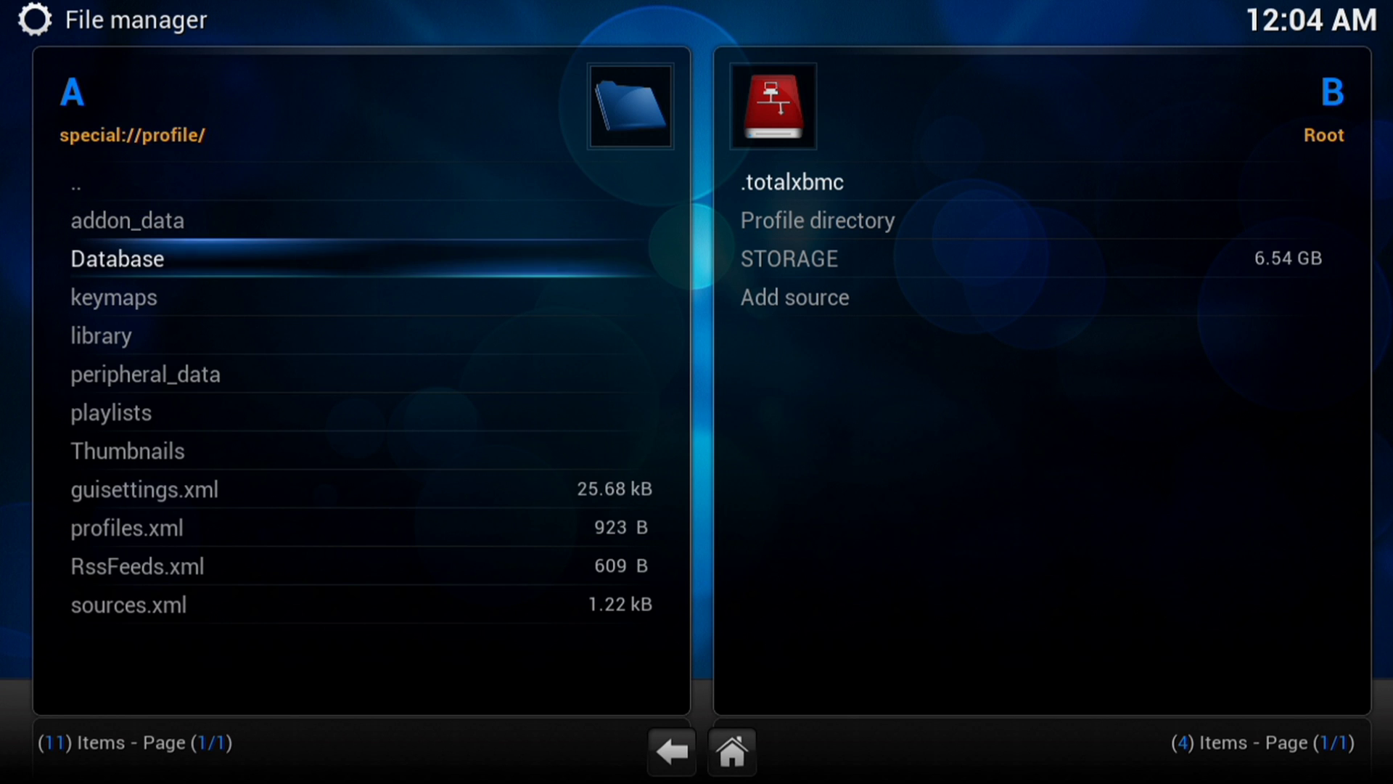
pyautogui.press('Down')
pyautogui.press('Down')
pyautogui.press('Down')
pyautogui.press('Down')
pyautogui.press('Down')
pyautogui.press('Down')
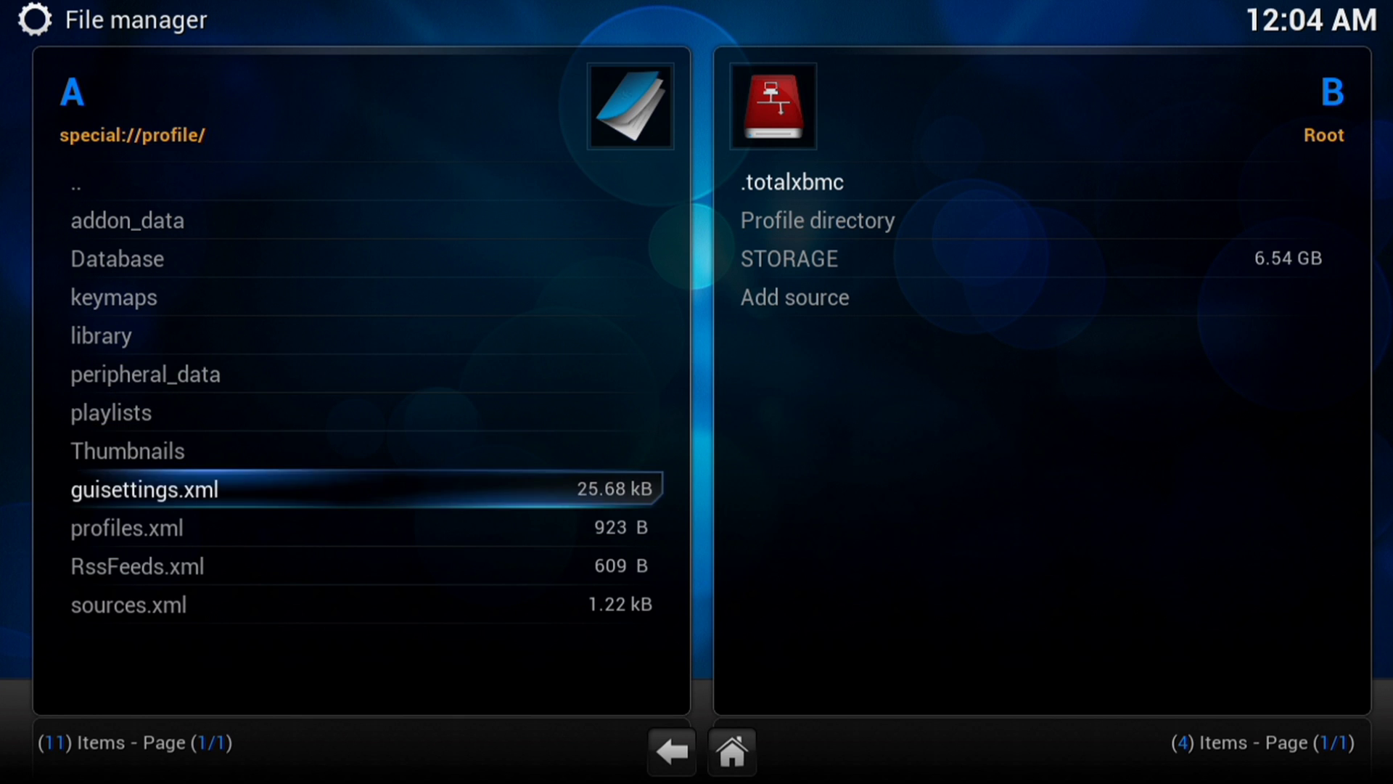
pyautogui.press('Down')
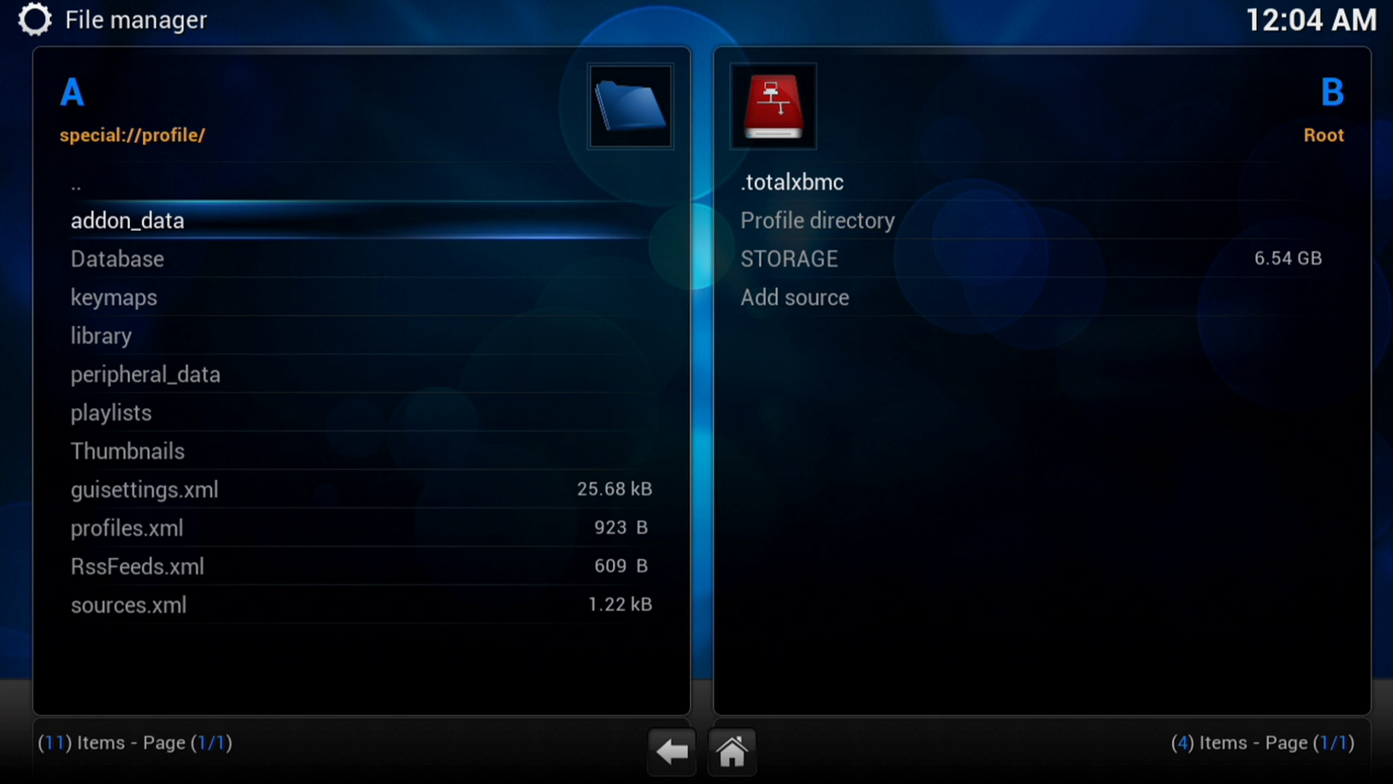
pyautogui.press('Return')
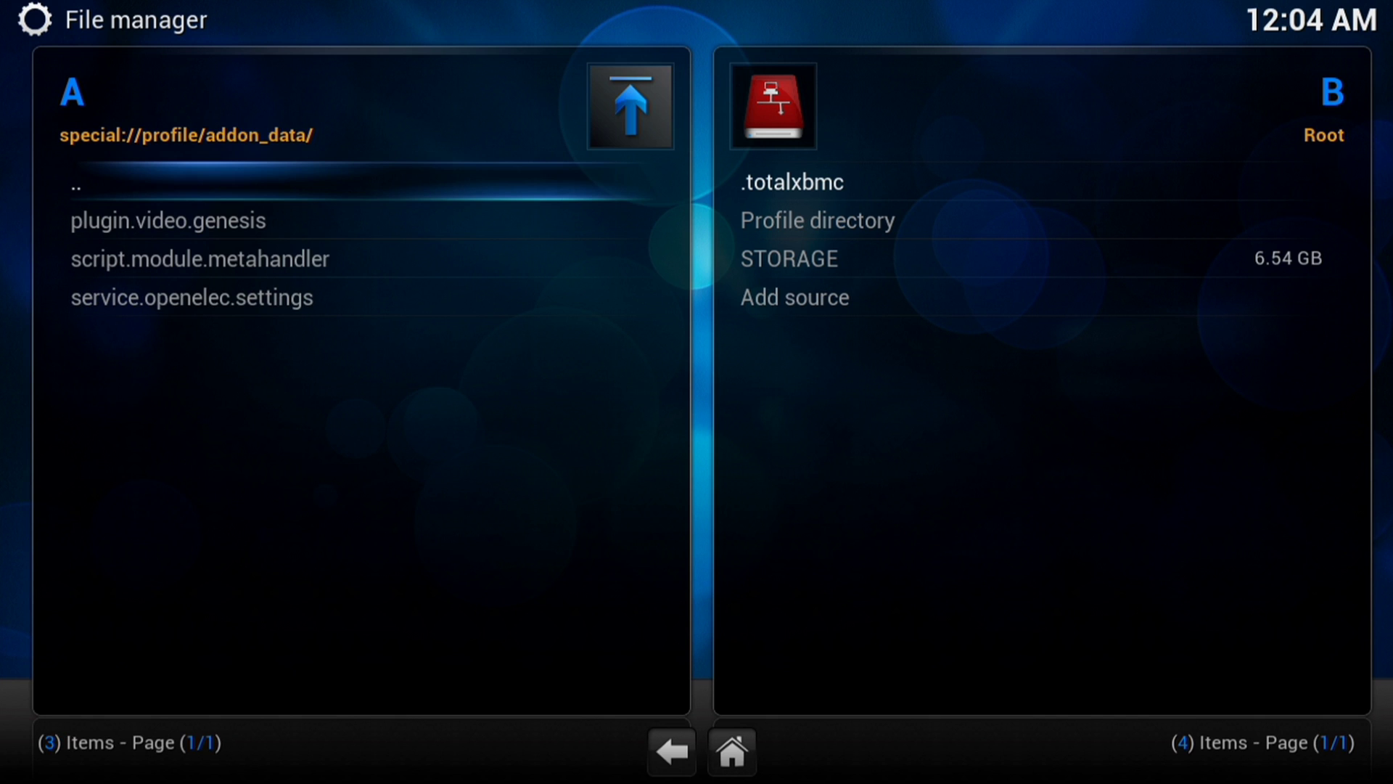
pyautogui.press('Return')
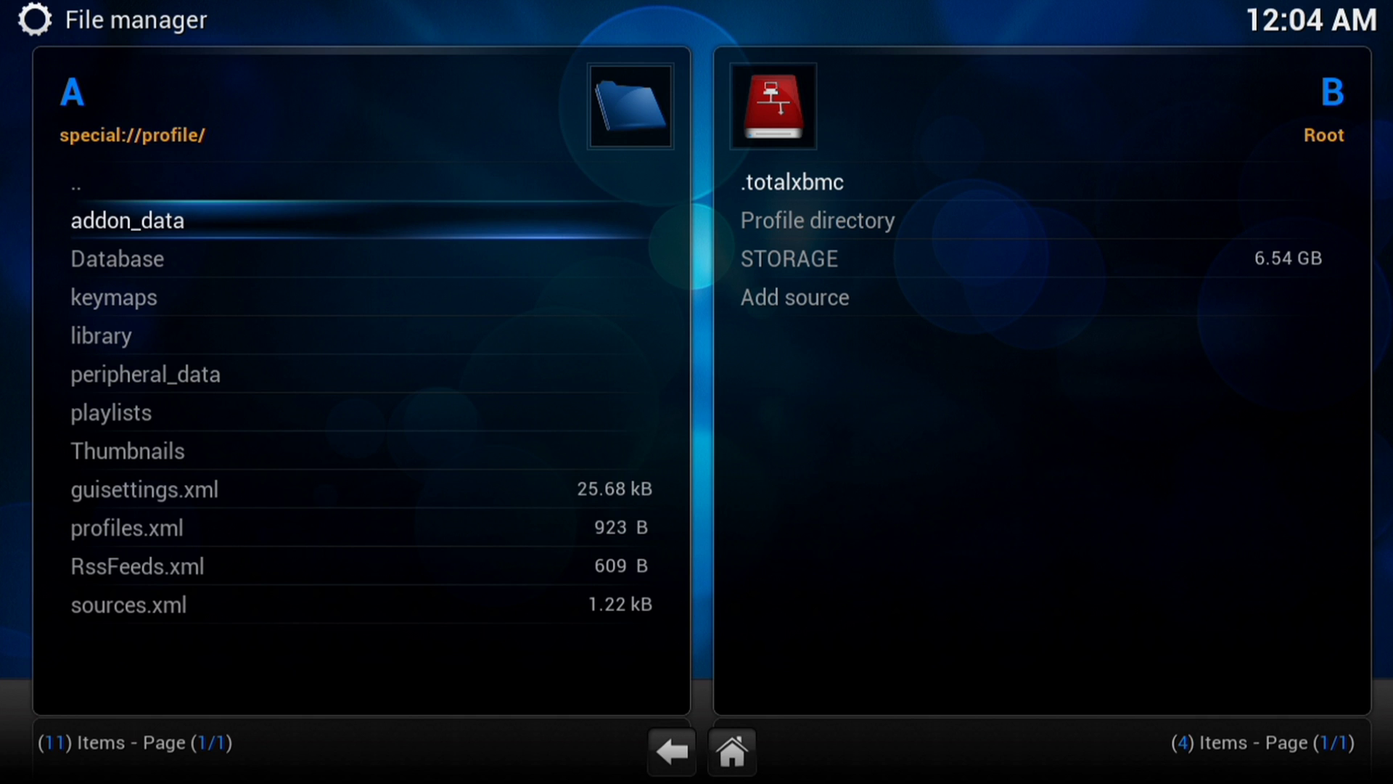
pyautogui.press('Up')
pyautogui.press('Return')
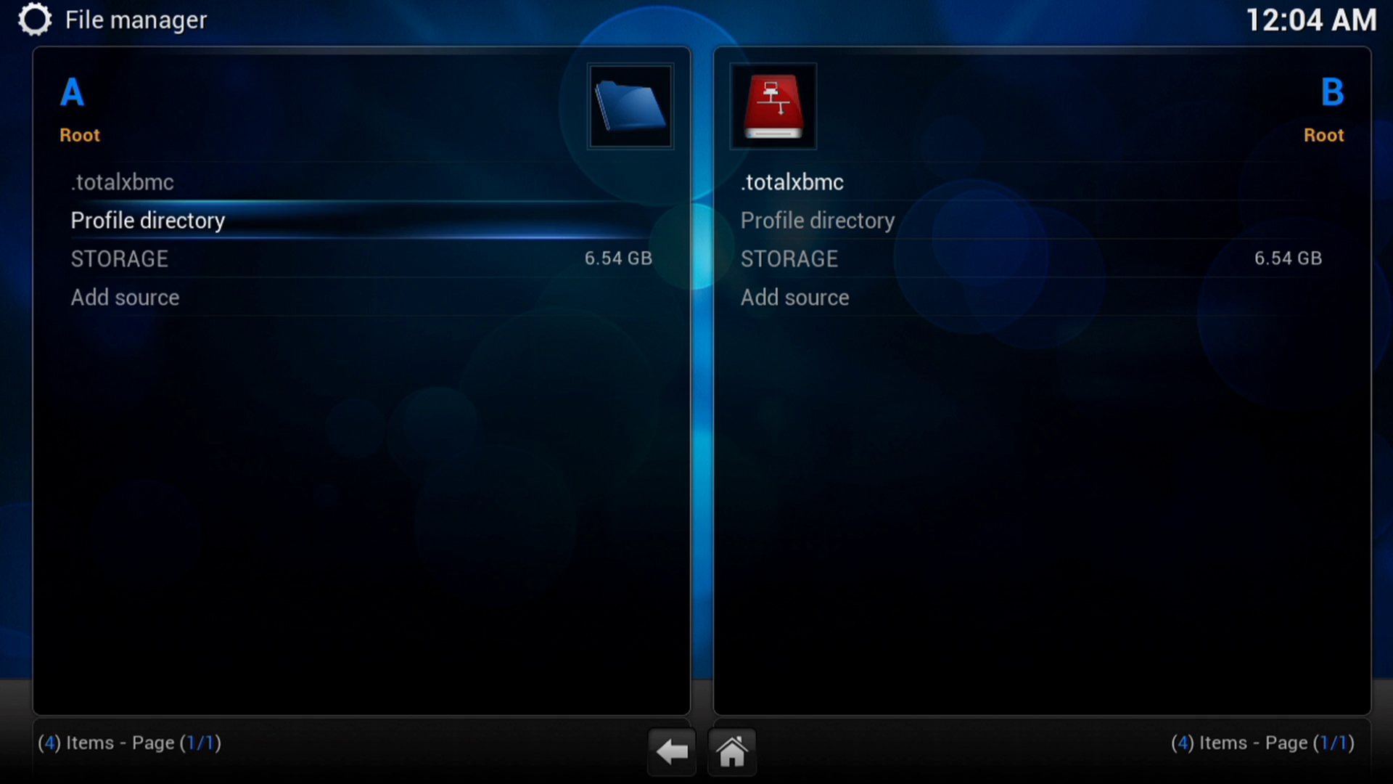
# - Open the STORAGE source and its hidden .kodi folder in the left pane
pyautogui.press('Down')
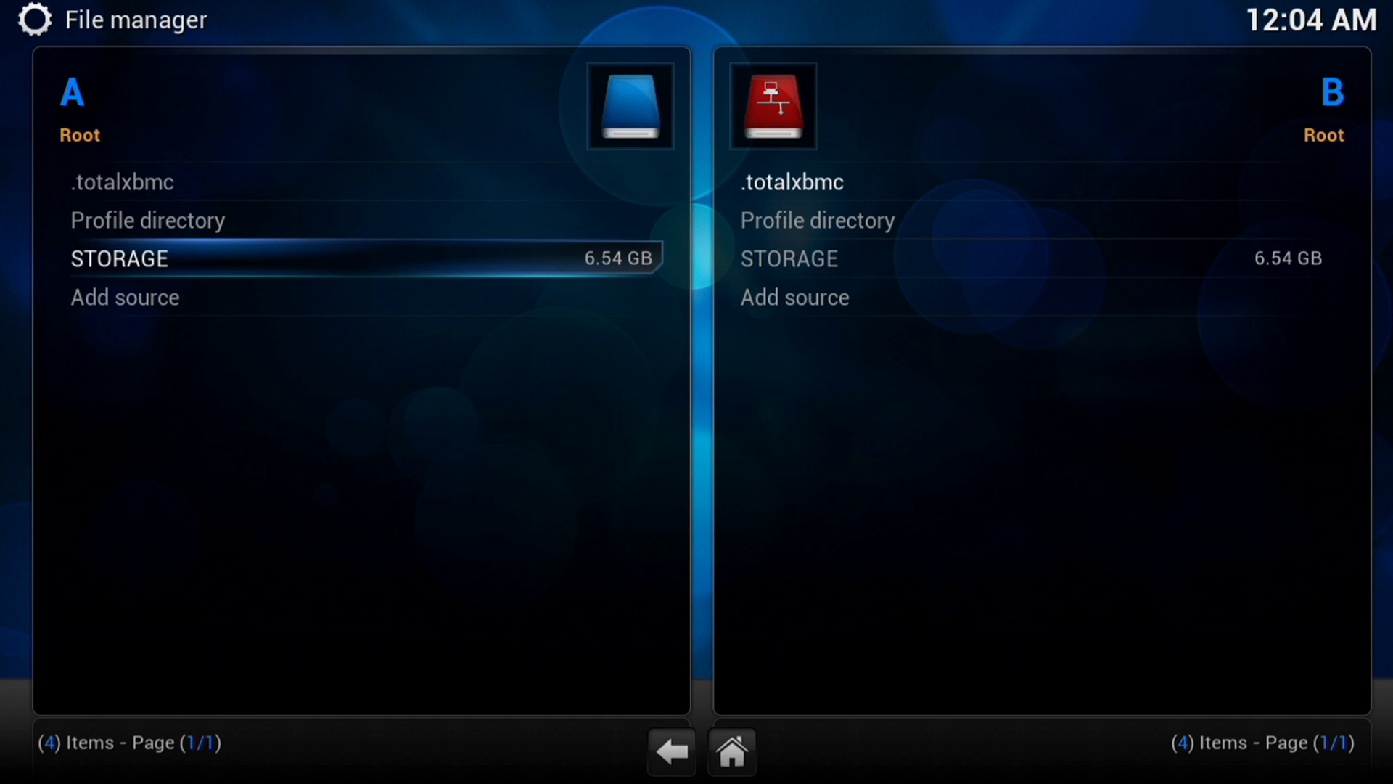
pyautogui.press('Down')
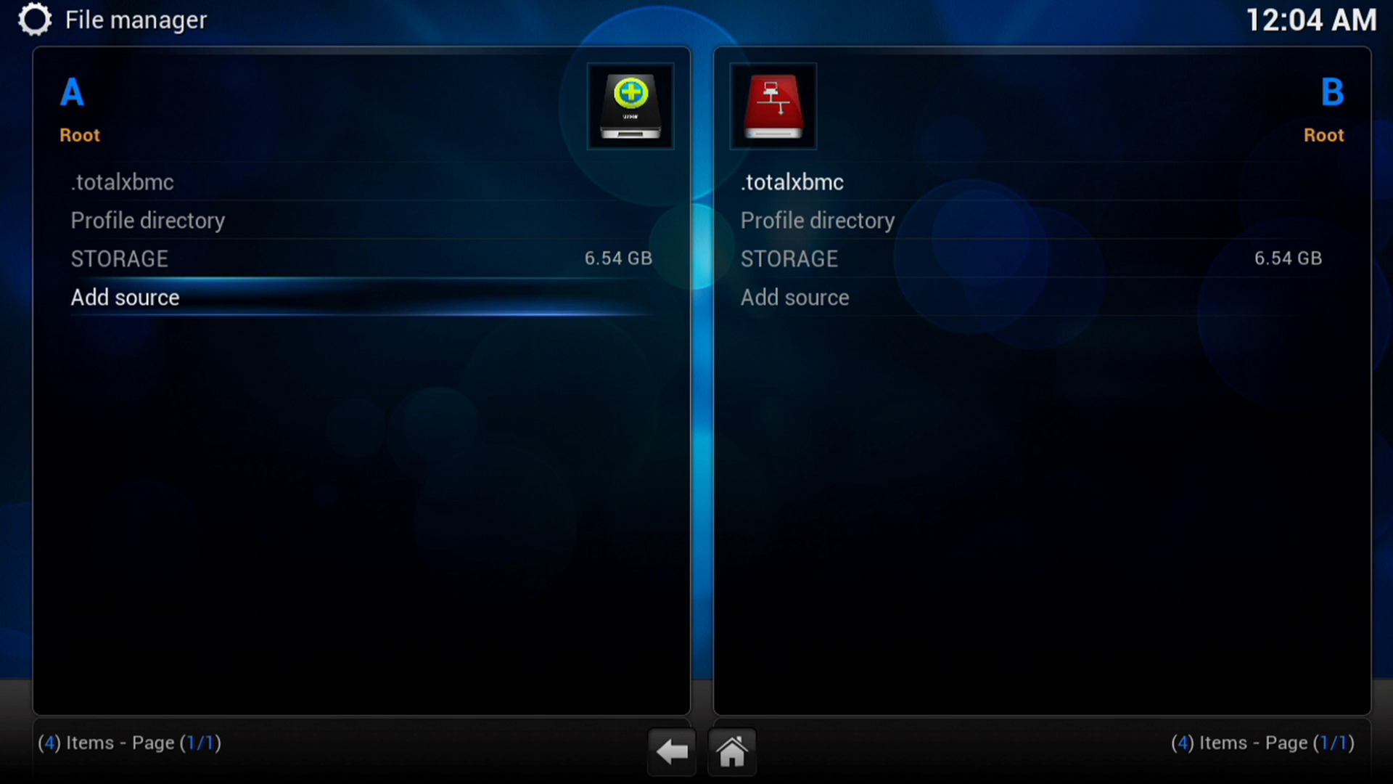
pyautogui.press('Up')
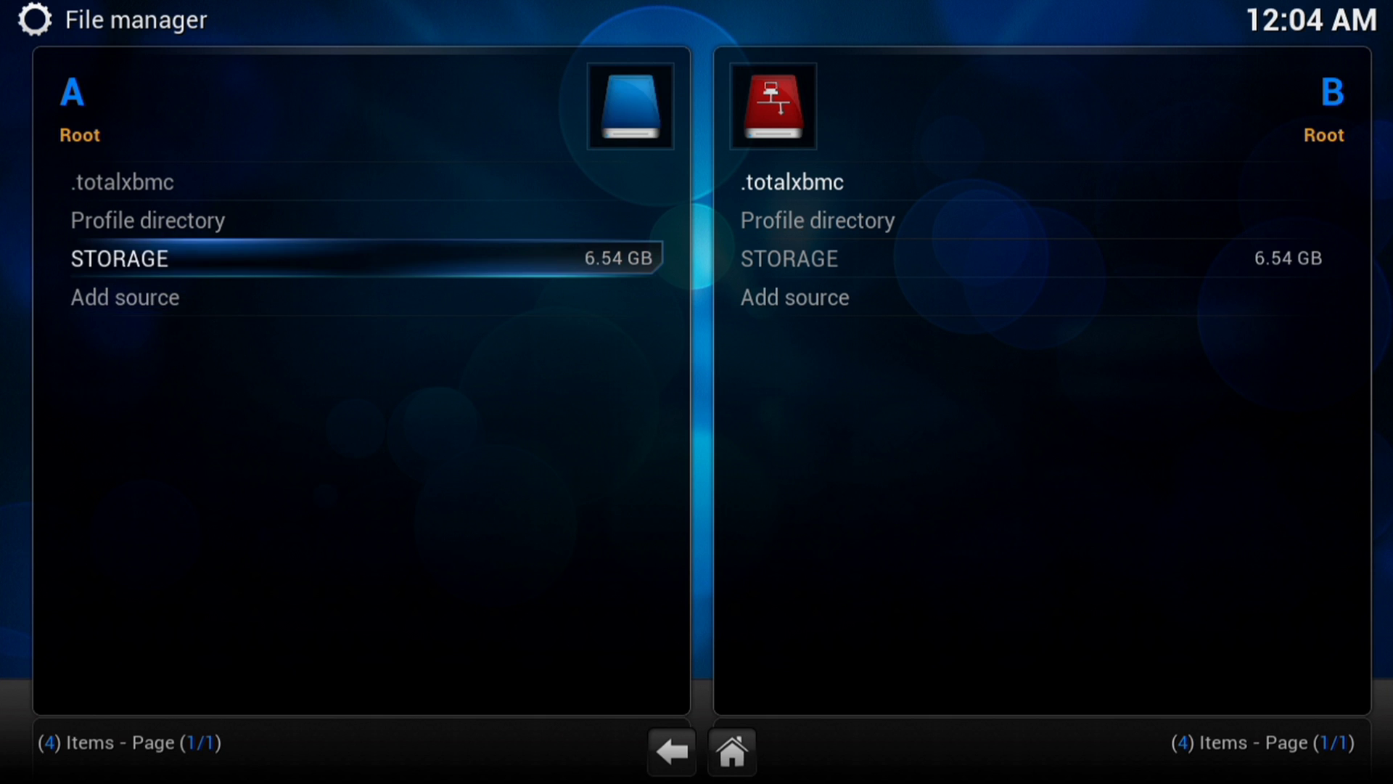
pyautogui.press('Return')
pyautogui.press('Down')
pyautogui.press('Down')
pyautogui.press('Down')
pyautogui.press('Down')
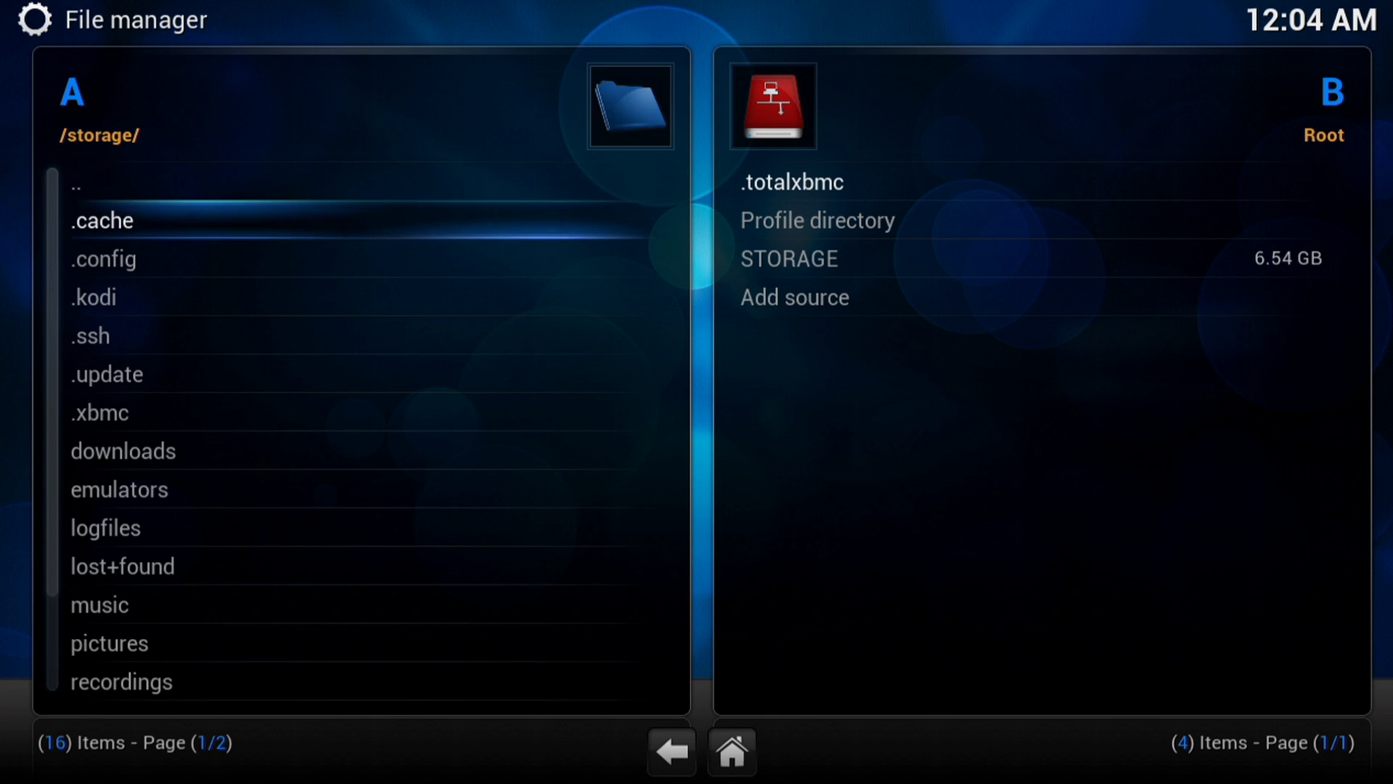
pyautogui.press('Up')
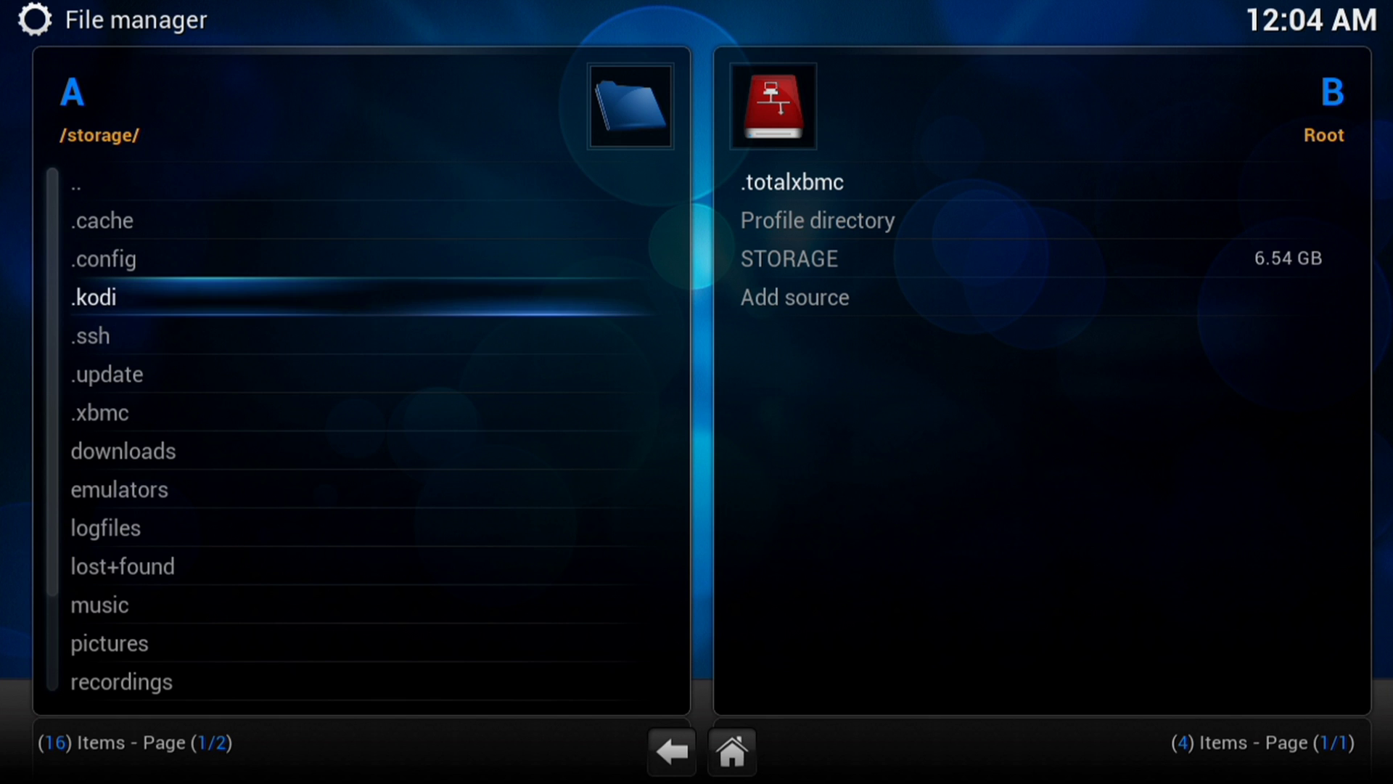
pyautogui.press('Return')
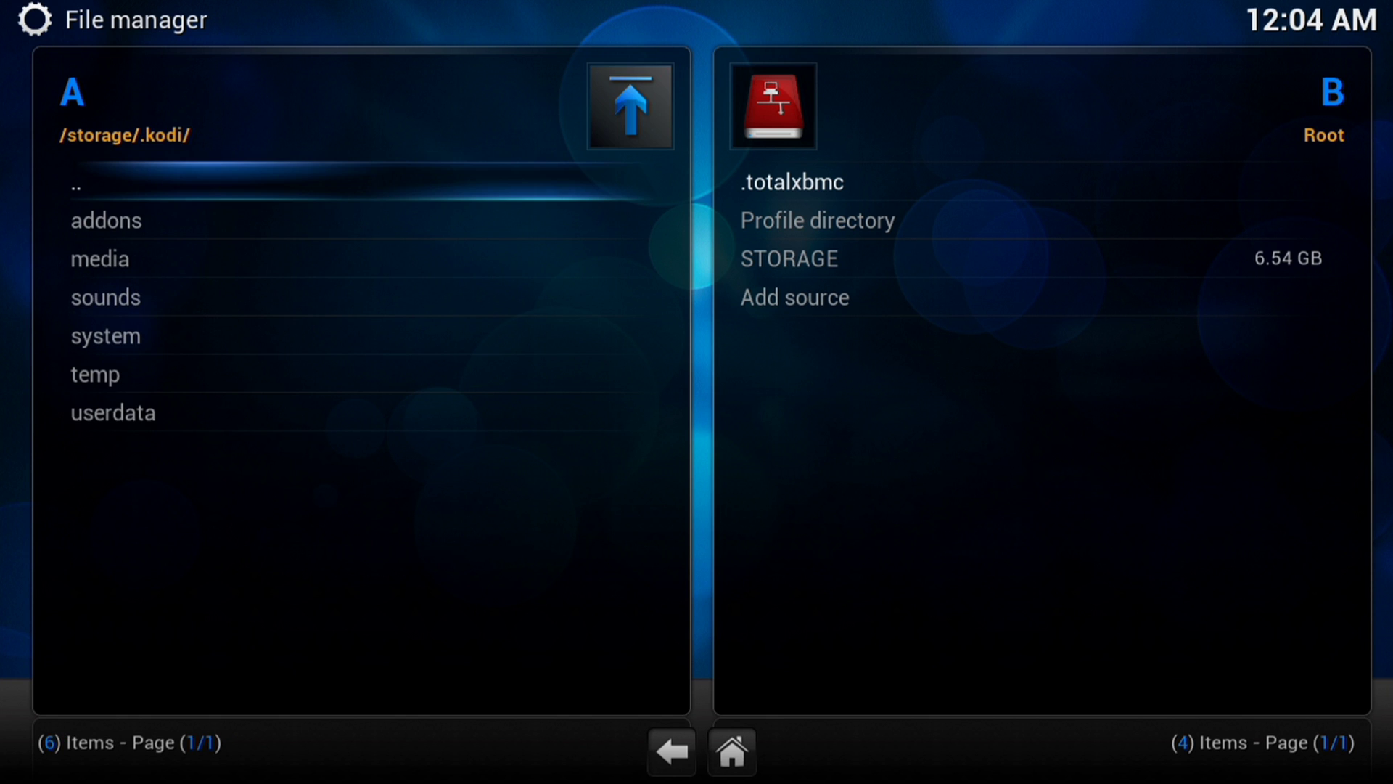
# - Look inside the .kodi addons folder, then return to .kodi
pyautogui.press('Down')
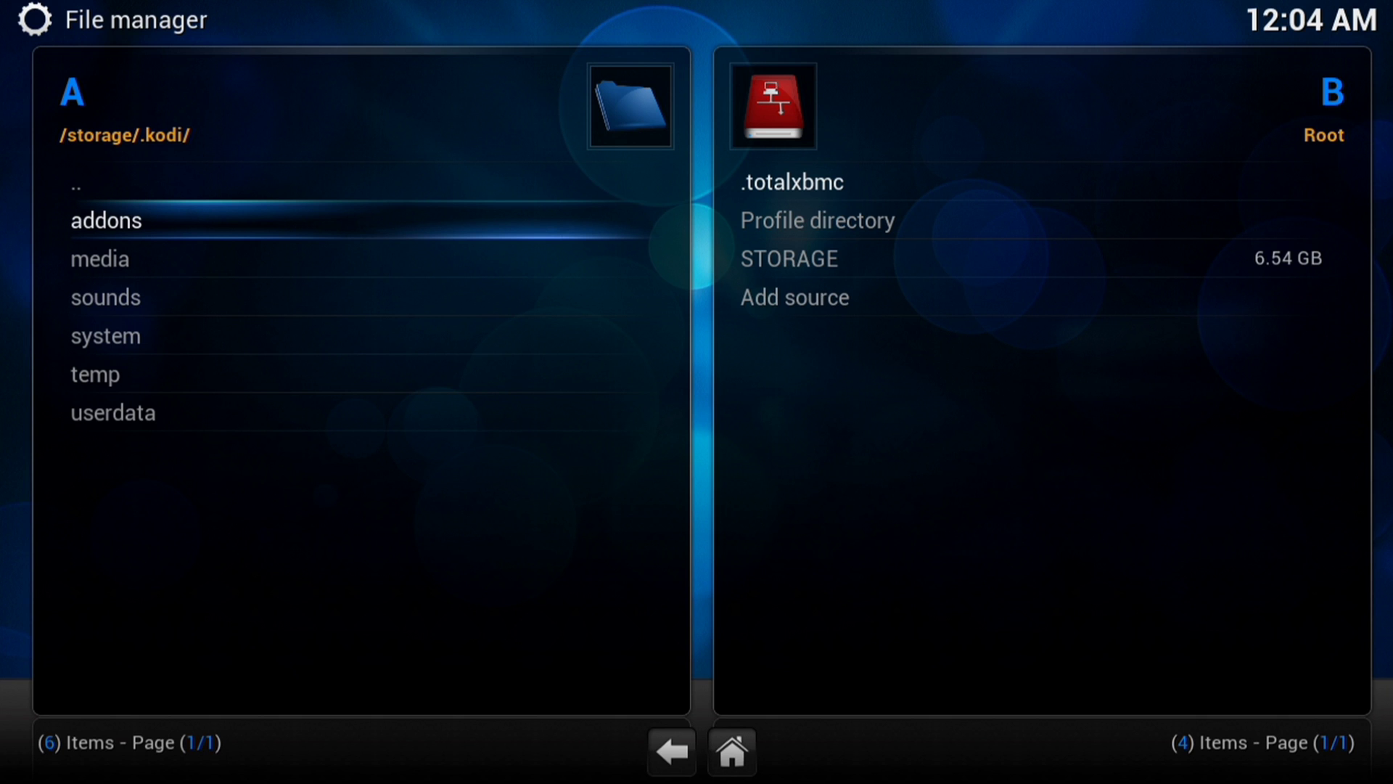
pyautogui.press('Down')
pyautogui.press('Down')
pyautogui.press('Down')
pyautogui.press('Down')
pyautogui.press('Down')
pyautogui.press('Down')
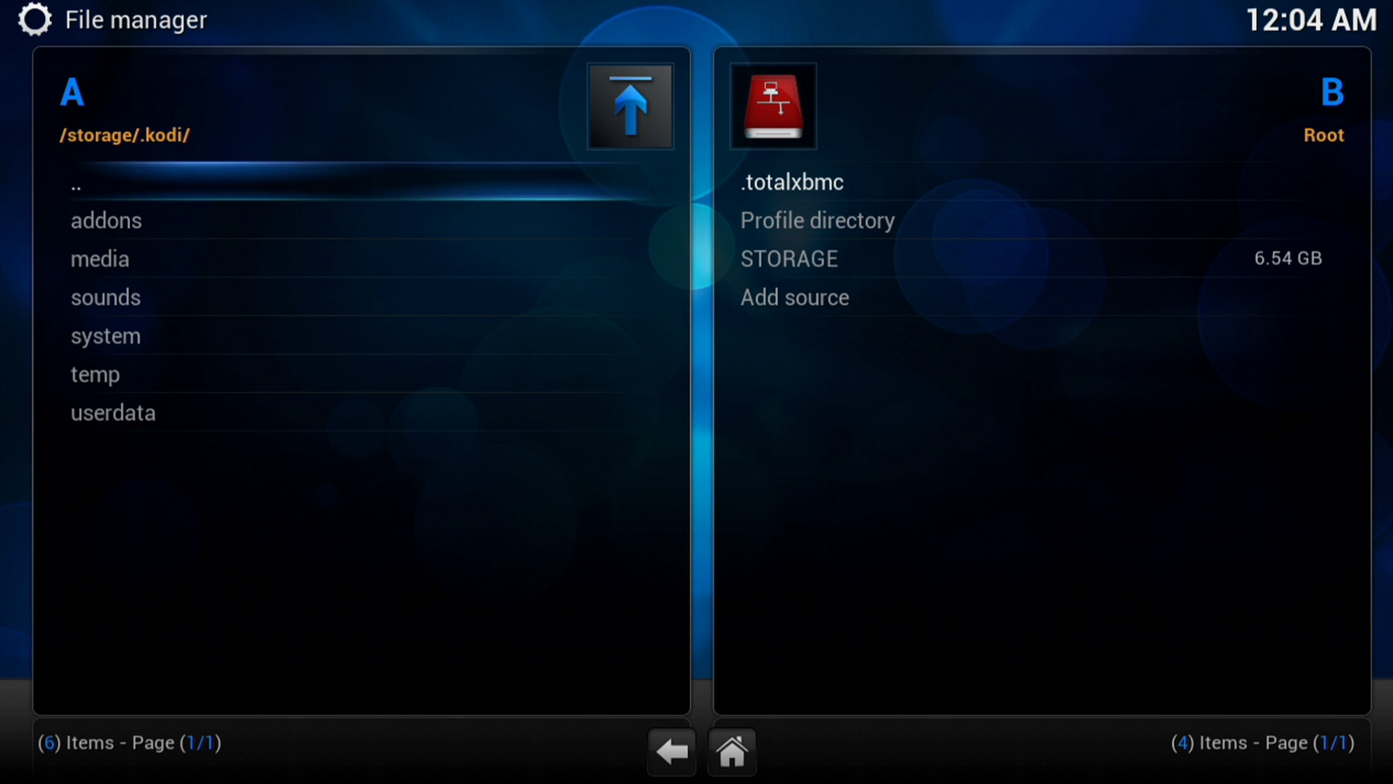
pyautogui.press('Down')
pyautogui.press('Return')
pyautogui.press('Down')
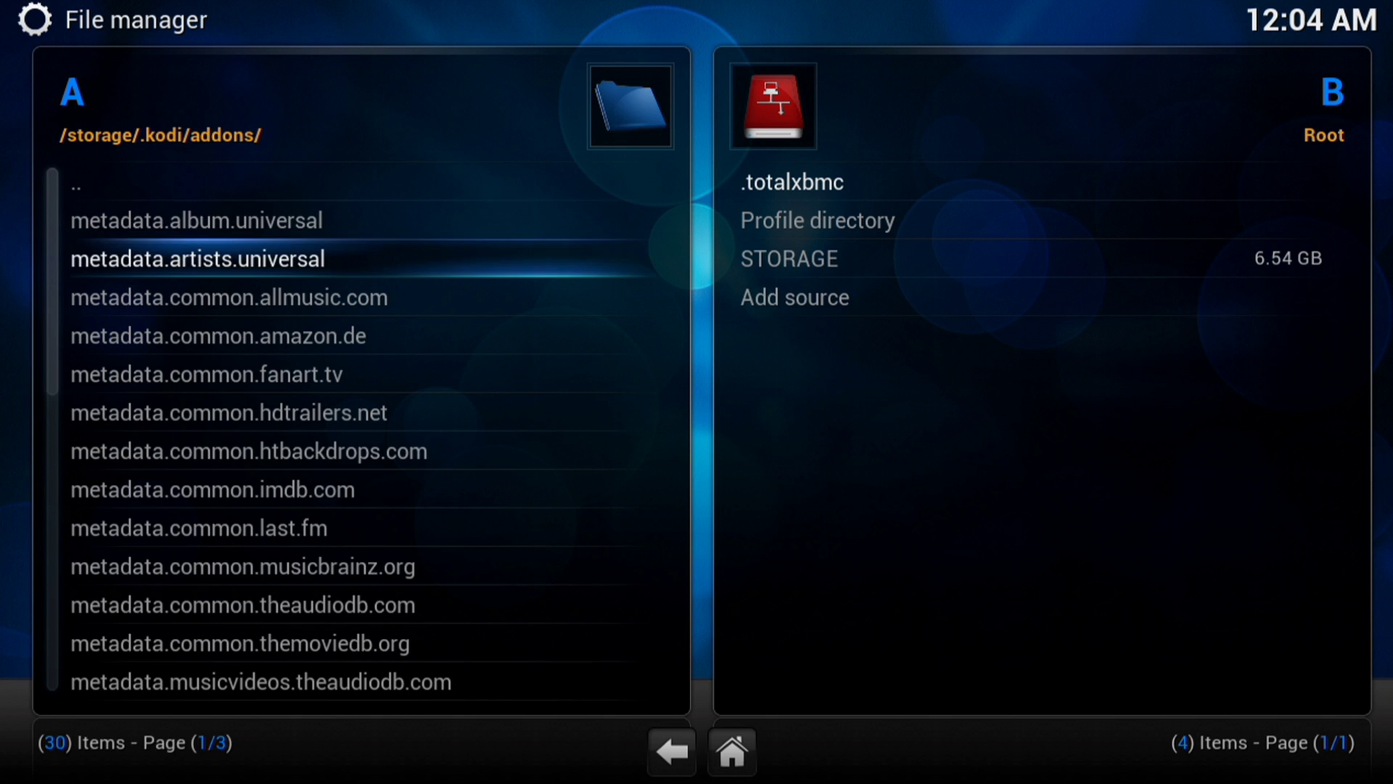
pyautogui.press('Up')
pyautogui.press('Up')
pyautogui.press('Return')
# - Go back up to the left pane's Root list and open Add source
pyautogui.press('Up')
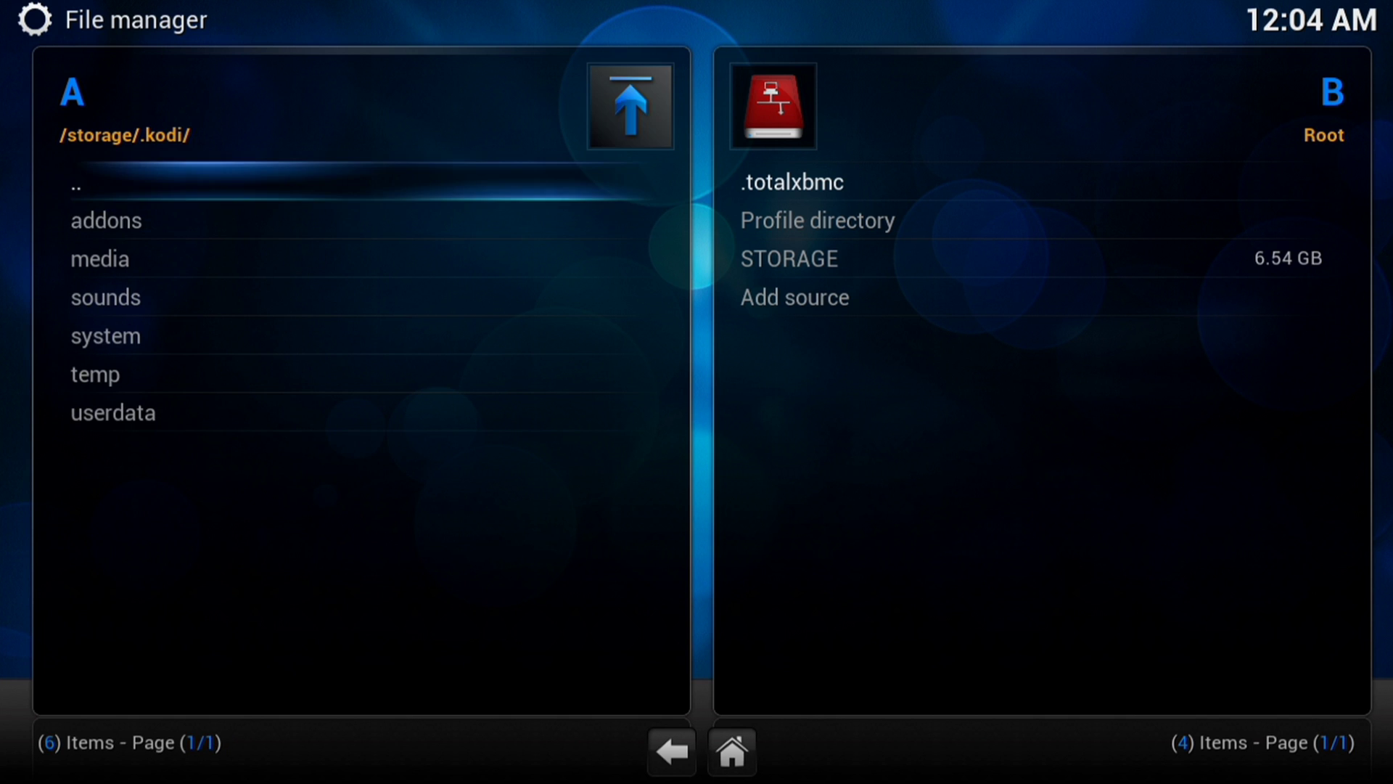
pyautogui.press('Return')
pyautogui.press('Up')
pyautogui.press('Up')
pyautogui.press('Up')
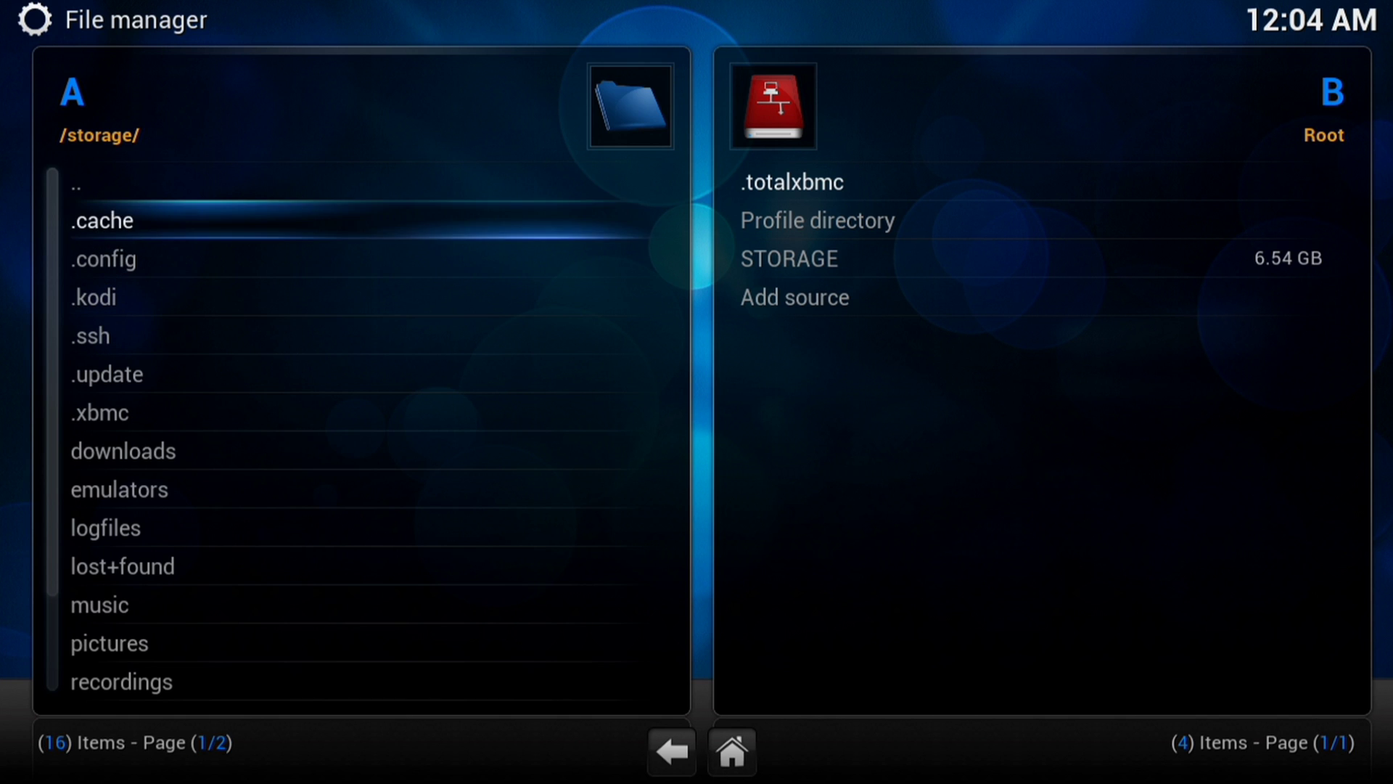
pyautogui.press('Return')
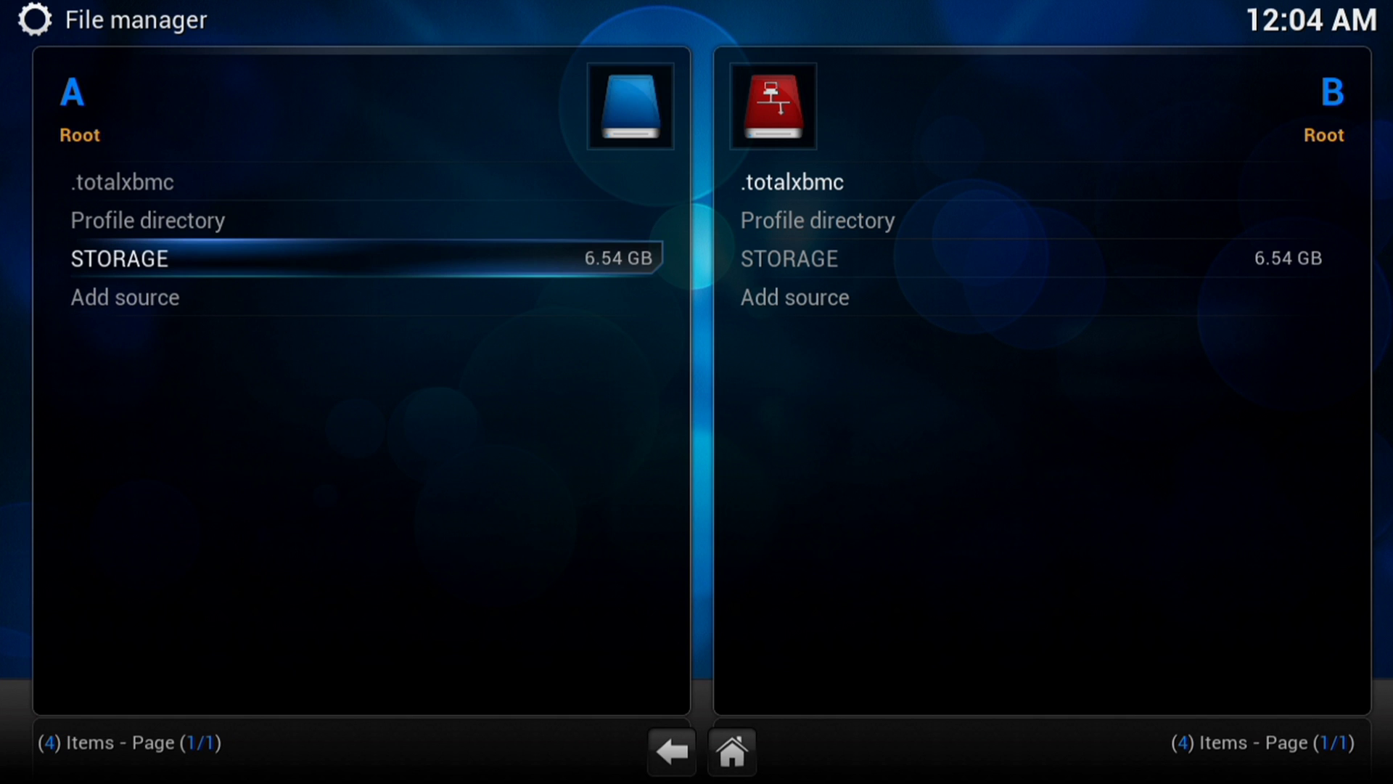
pyautogui.press('Down')
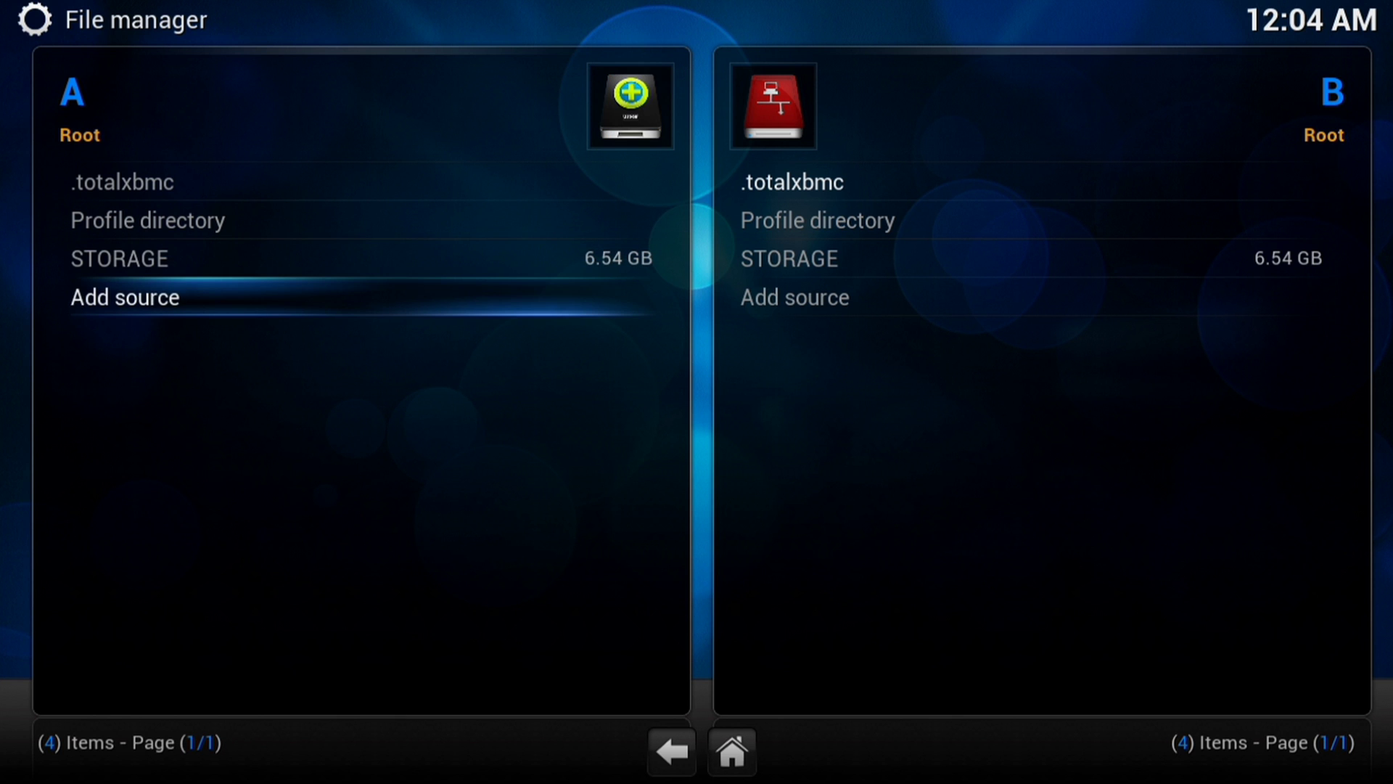
pyautogui.press('Return')
# - Browse for the source path into Root filesystem, peeking into usr and back
pyautogui.press('Right')
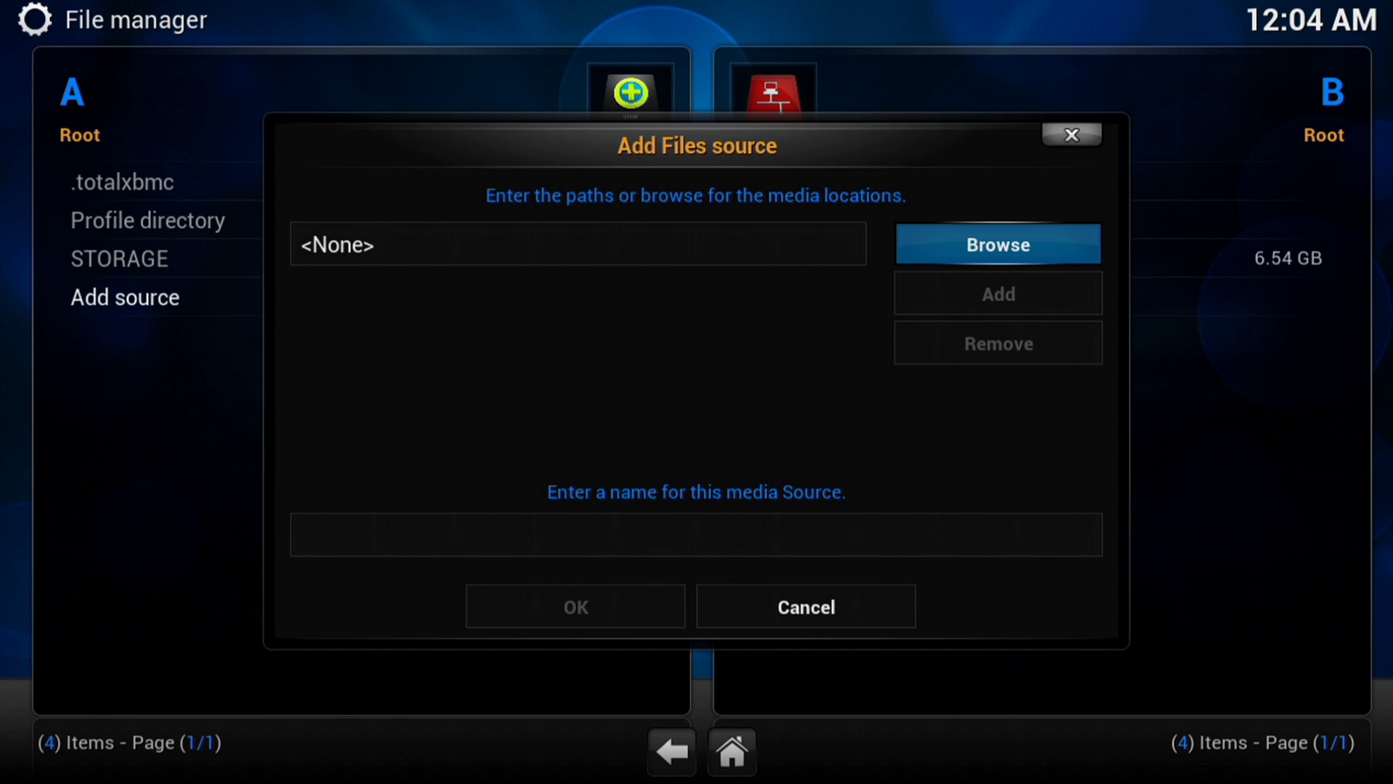
pyautogui.press('Return')
pyautogui.press('Down')
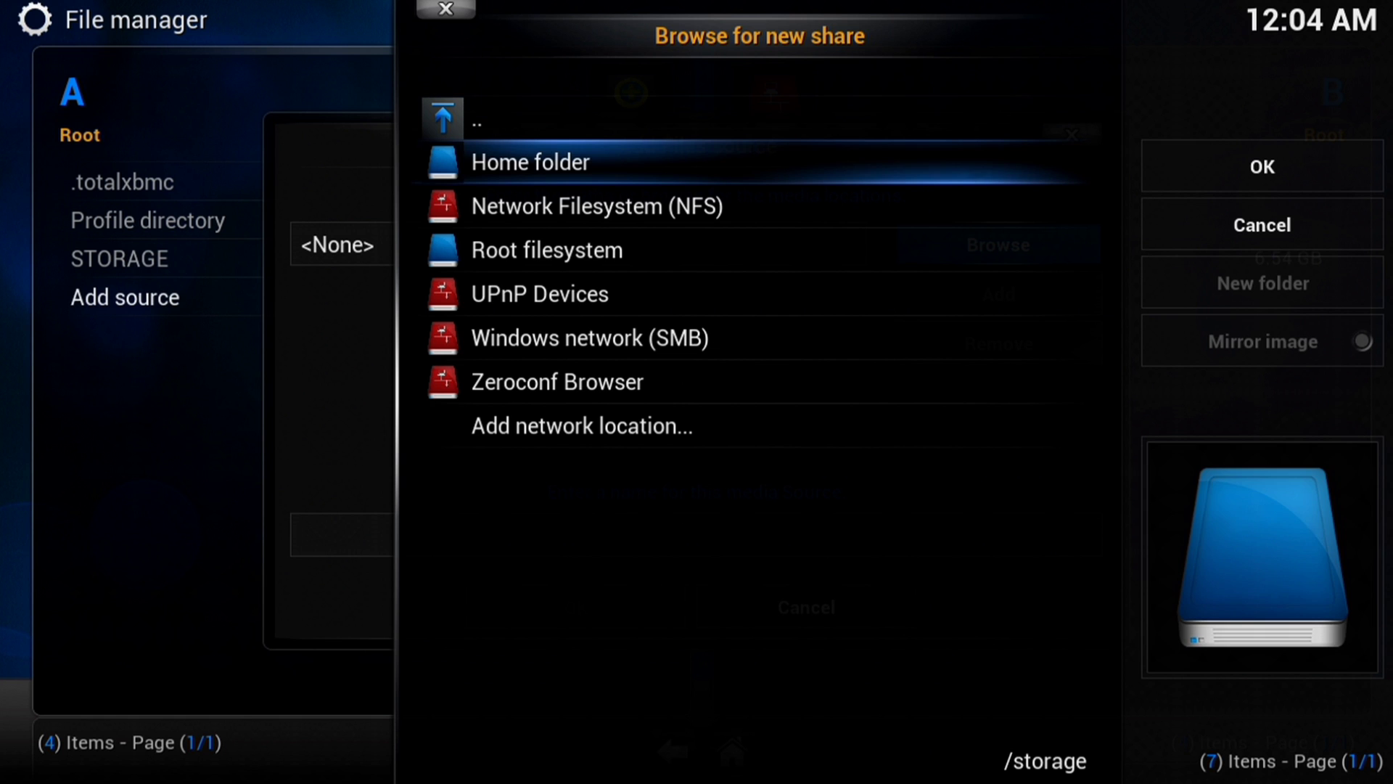
pyautogui.press('Down')
pyautogui.press('Down')
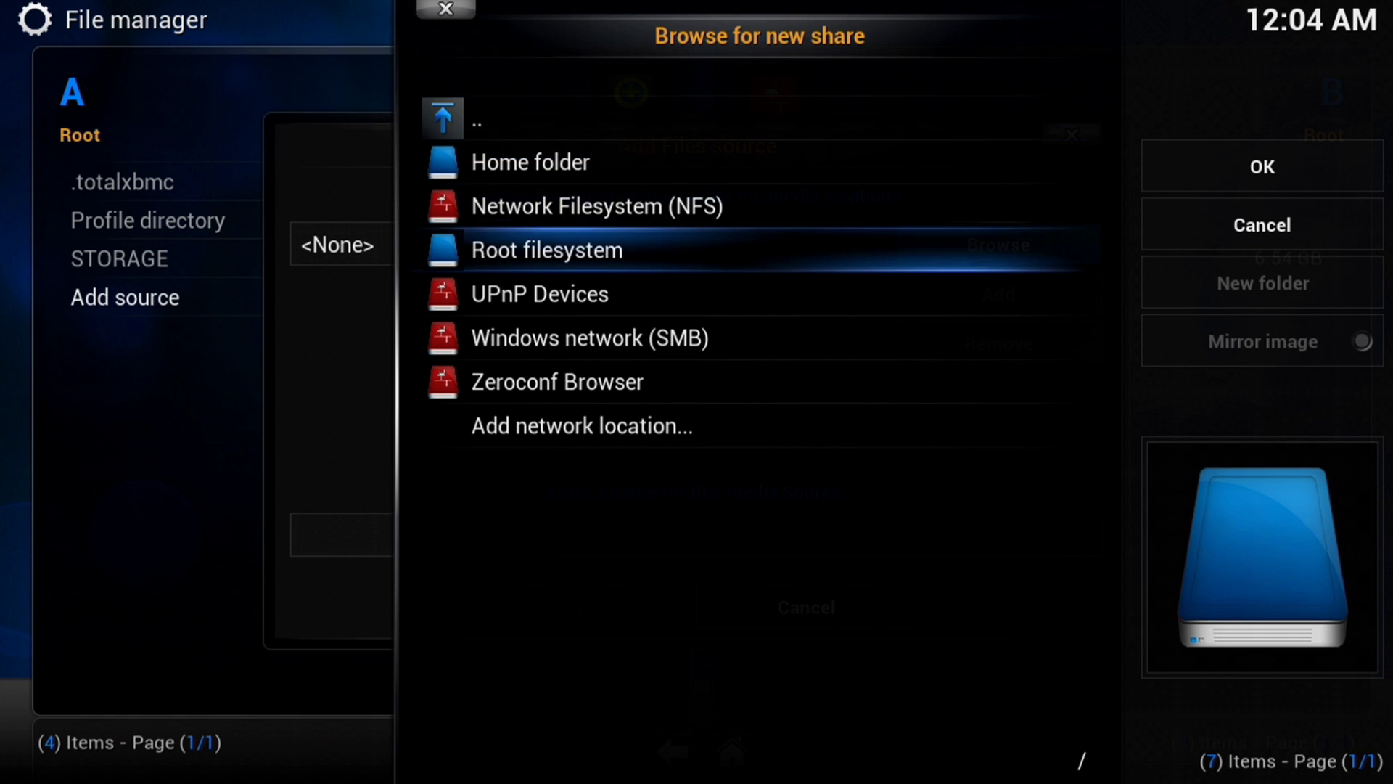
pyautogui.press('Return')
pyautogui.press('Up')
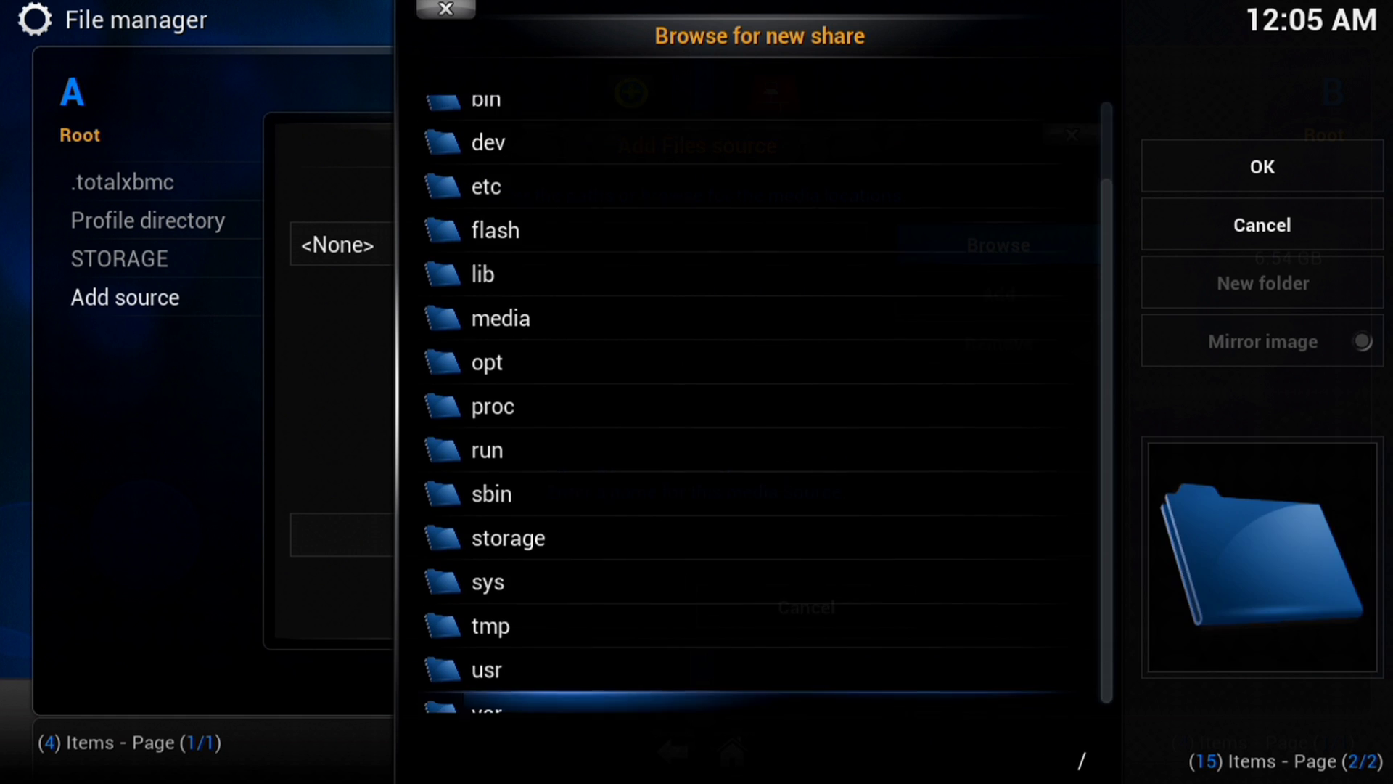
pyautogui.press('Up')
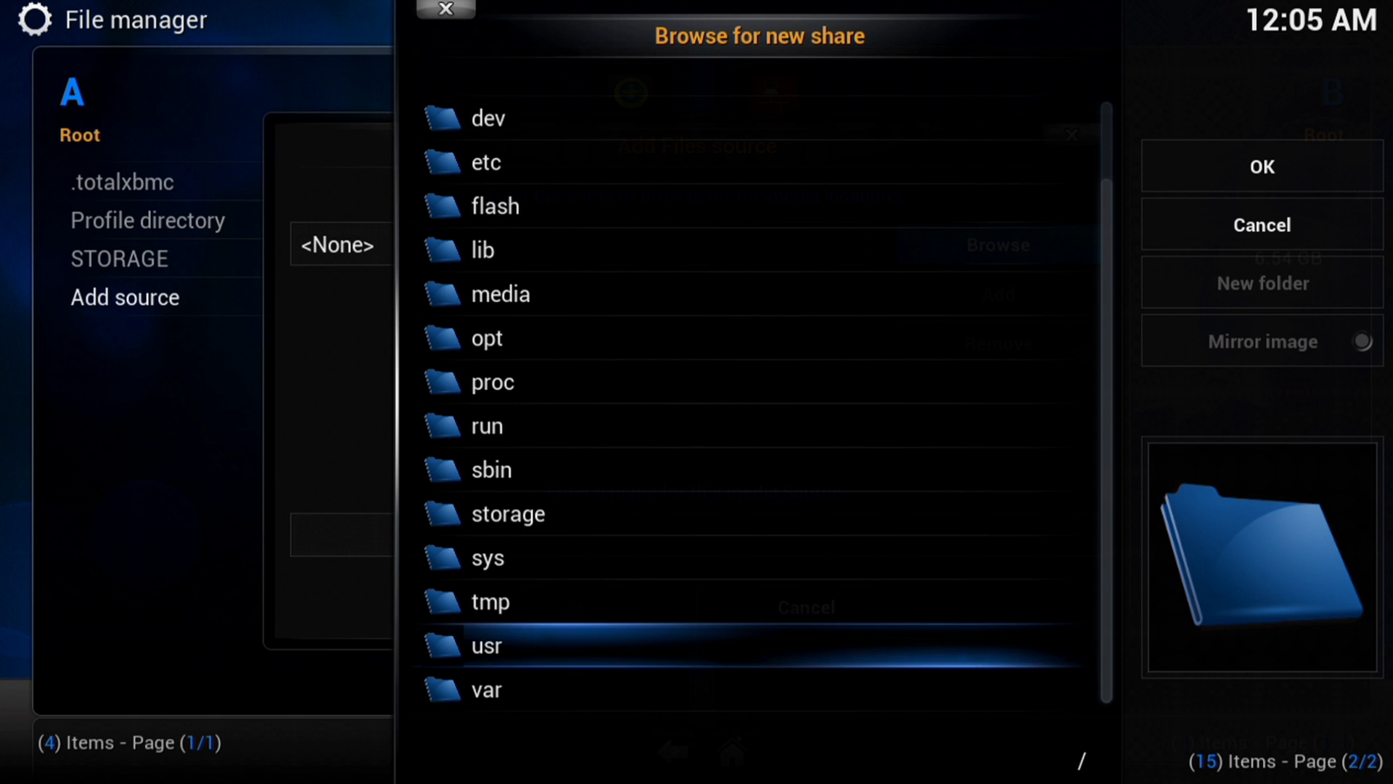
pyautogui.press('Return')
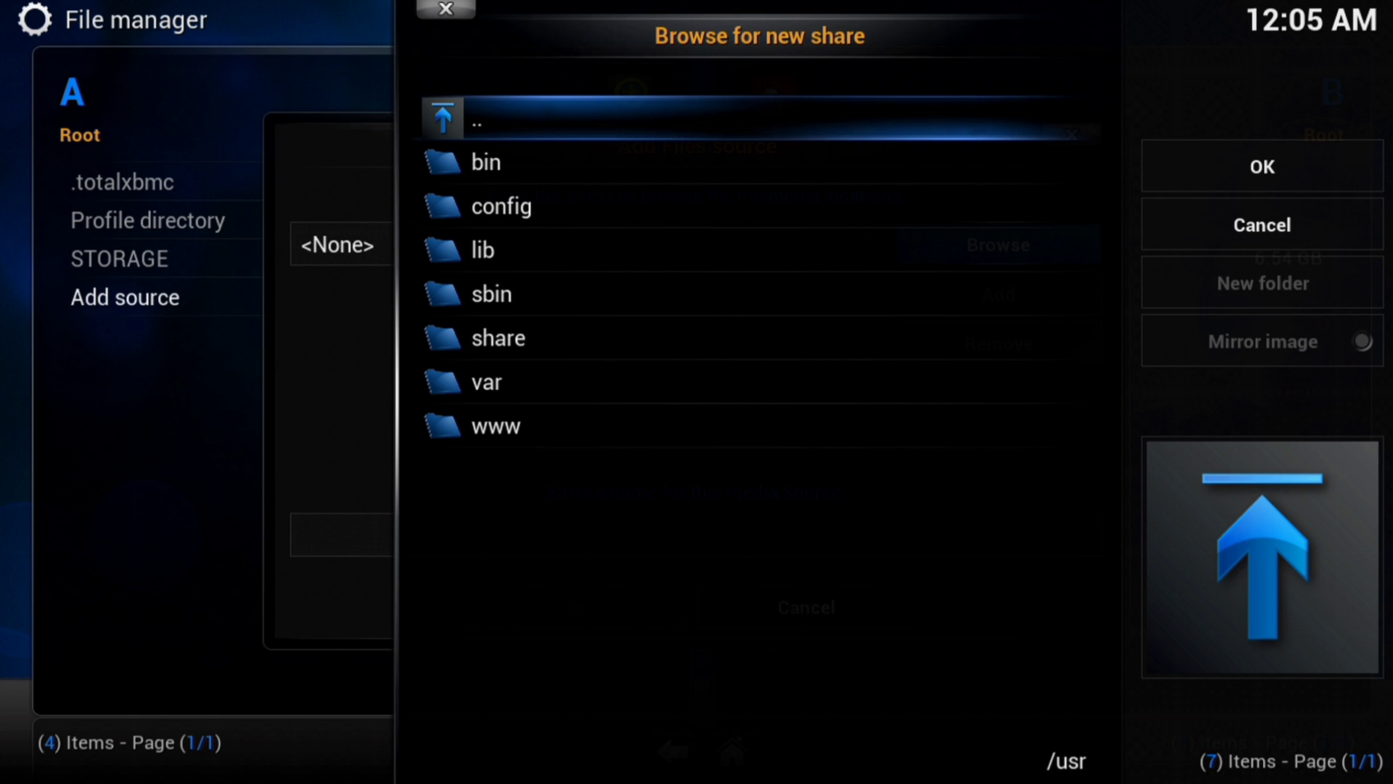
pyautogui.press('Return')
# - Choose /storage/.kodi/ as the path and save the new source named .kodi
pyautogui.press('Up')
pyautogui.press('Up')
pyautogui.press('Up')
pyautogui.press('Up')
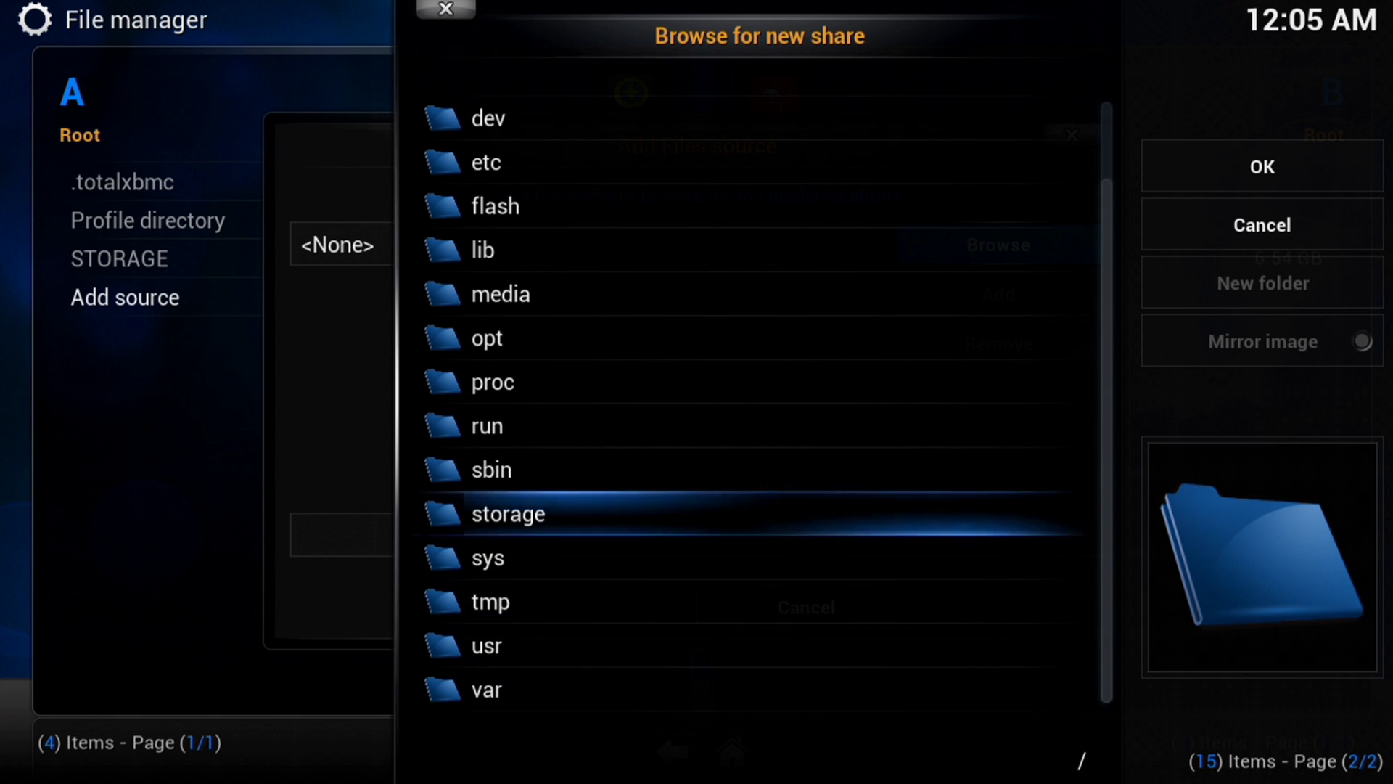
pyautogui.press('Down')
pyautogui.press('Return')
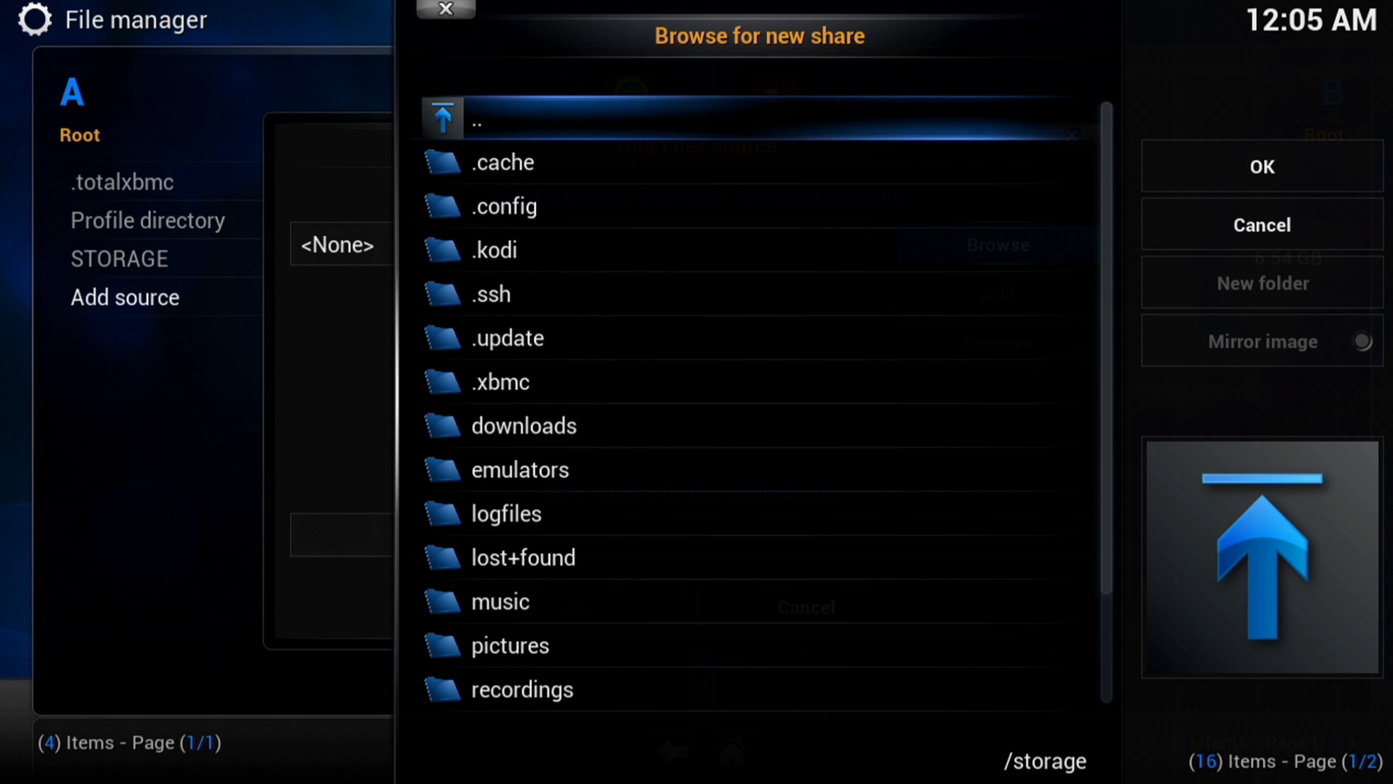
pyautogui.press('Down')
pyautogui.press('Down')
pyautogui.press('Down')
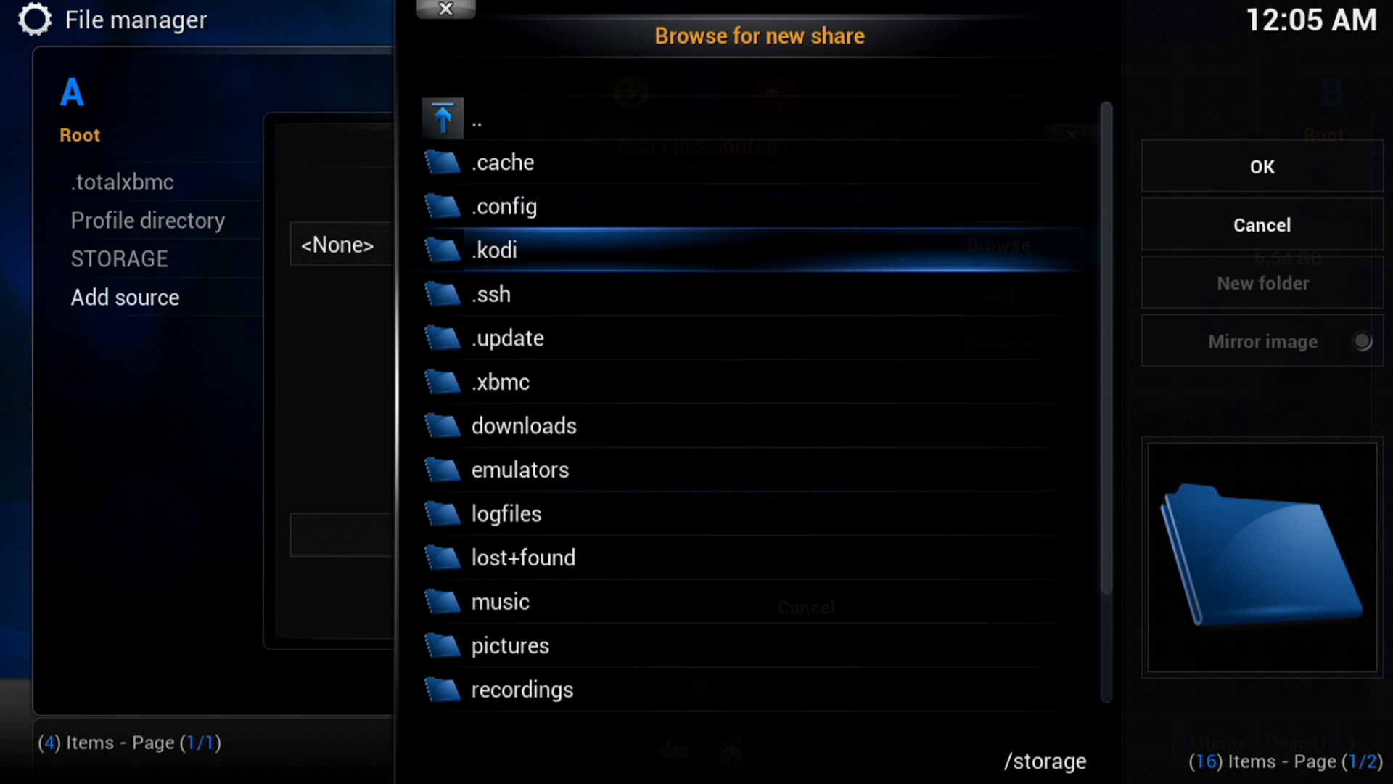
pyautogui.press('Return')
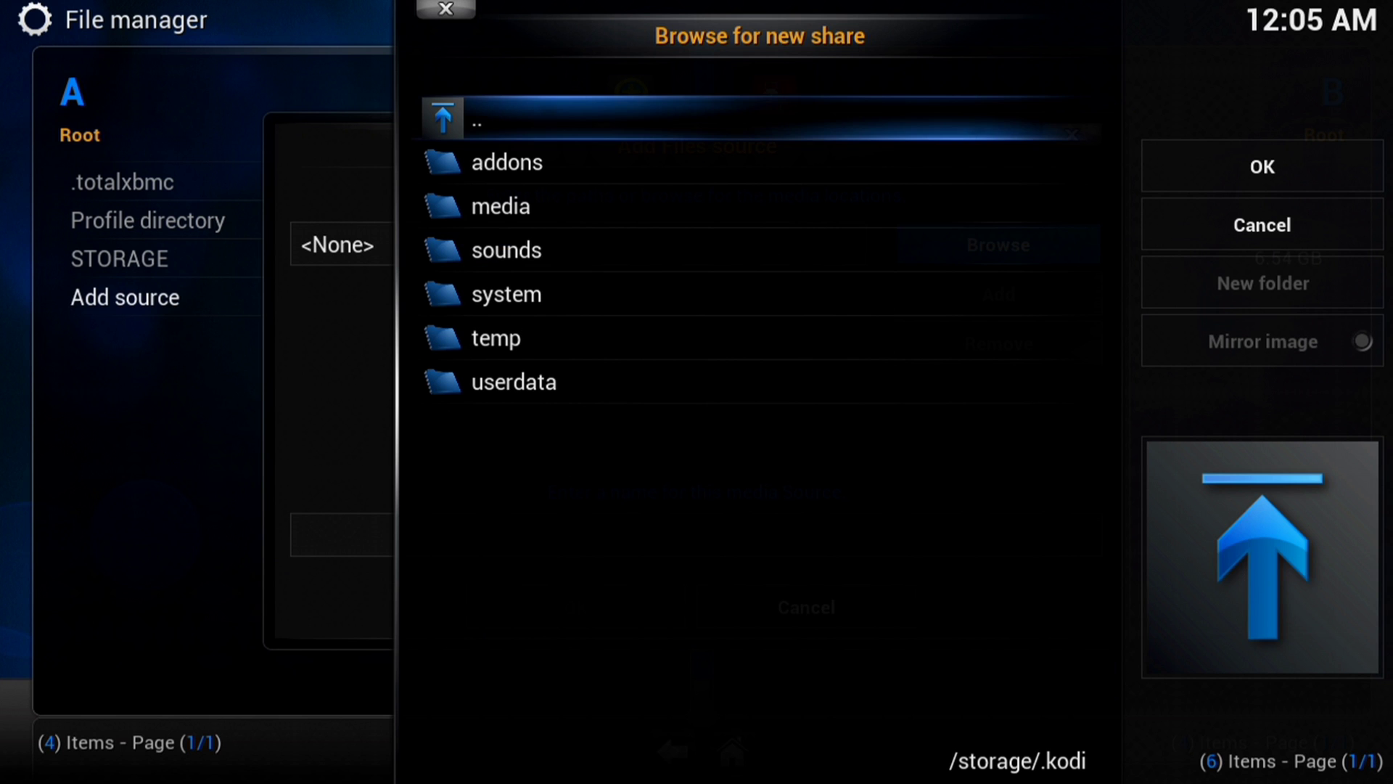
pyautogui.press('Right')
pyautogui.press('Return')
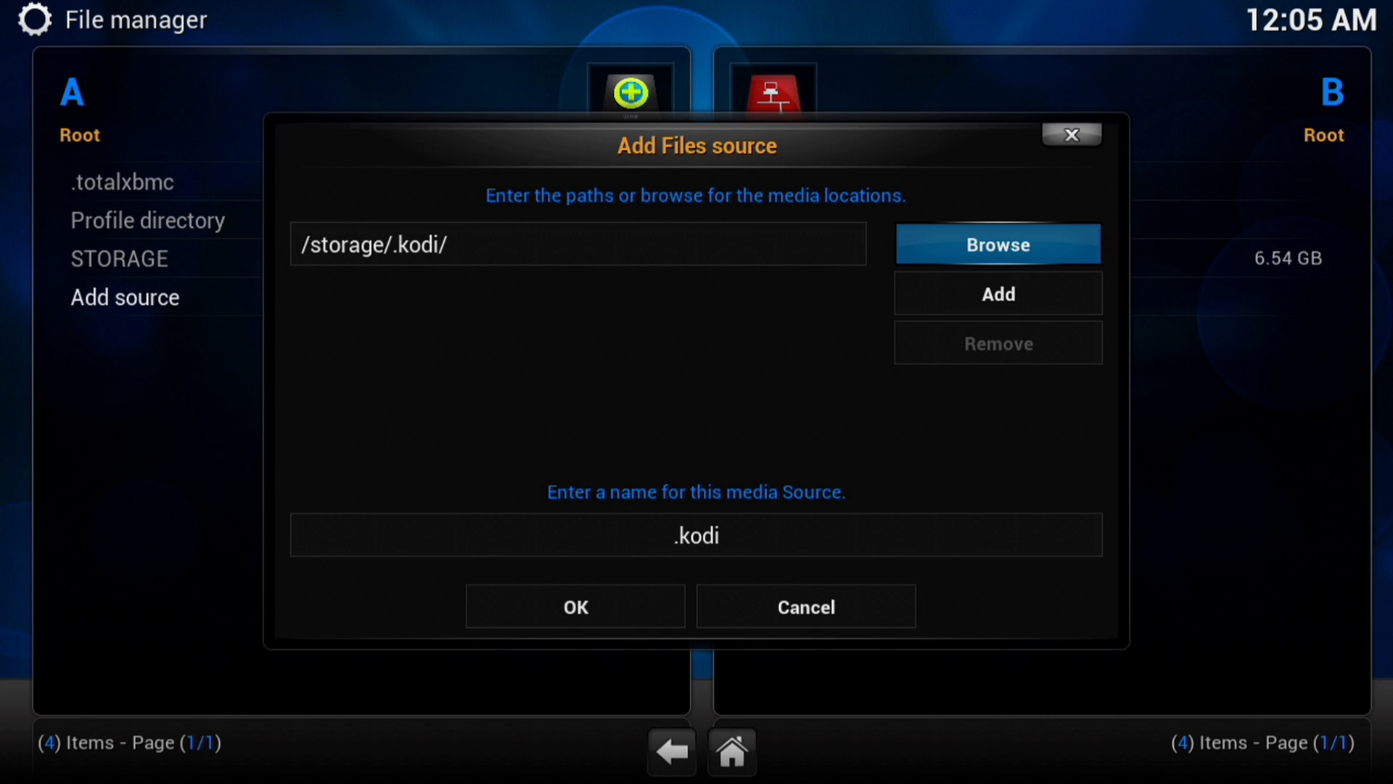
pyautogui.press('Down')
pyautogui.press('Down')
pyautogui.press('Down')
pyautogui.press('Return')
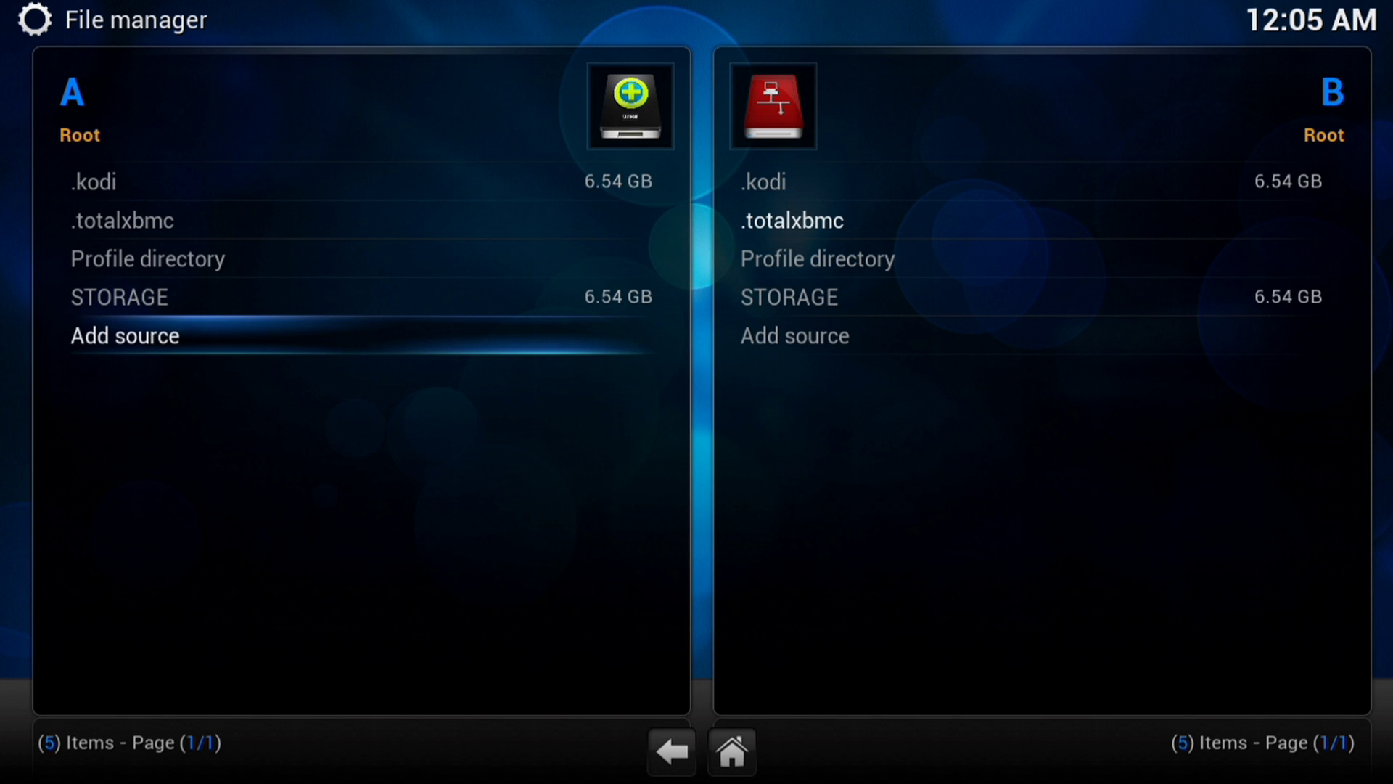
pyautogui.click(94, 182)
pyautogui.press('Return')
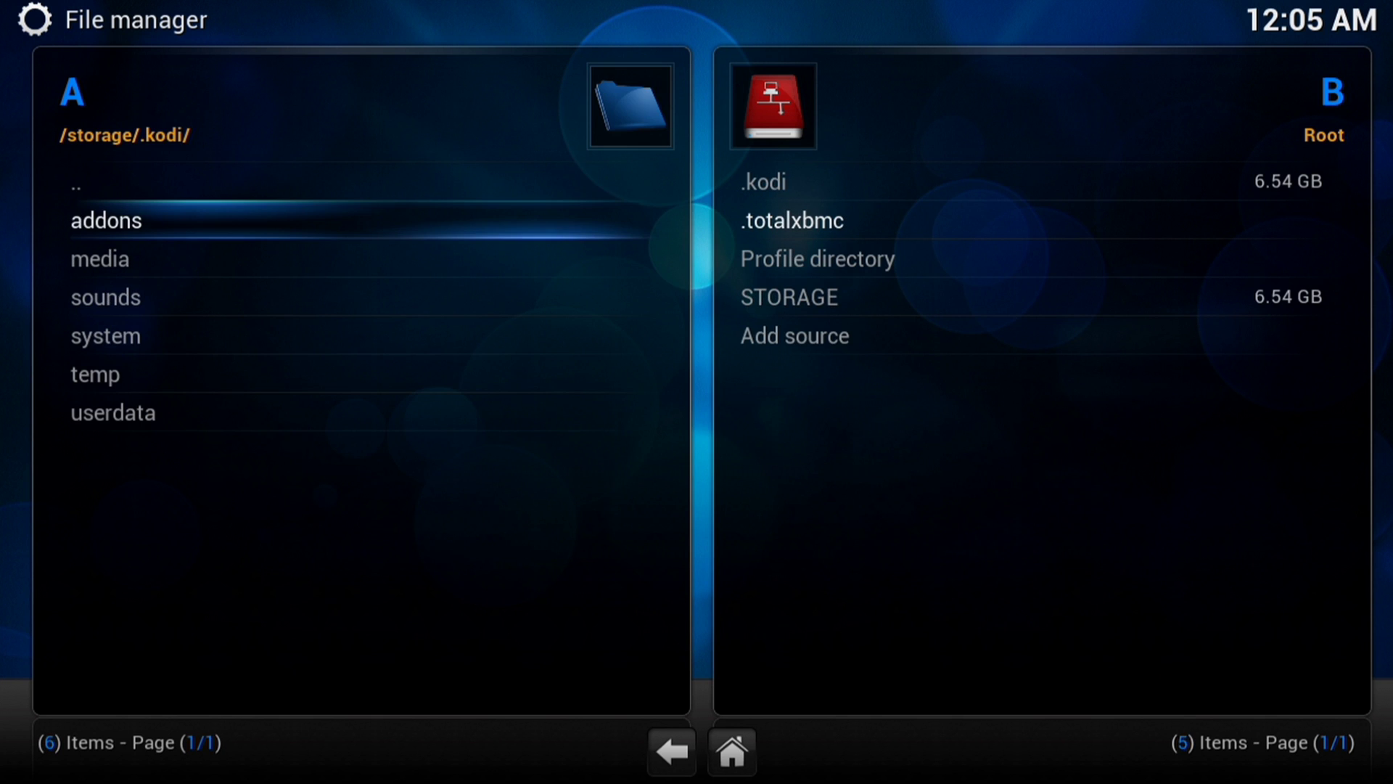
pyautogui.press('Down')
pyautogui.press('Down')
pyautogui.press('Down')
pyautogui.press('Down')
pyautogui.press('Down')
pyautogui.press('Return')
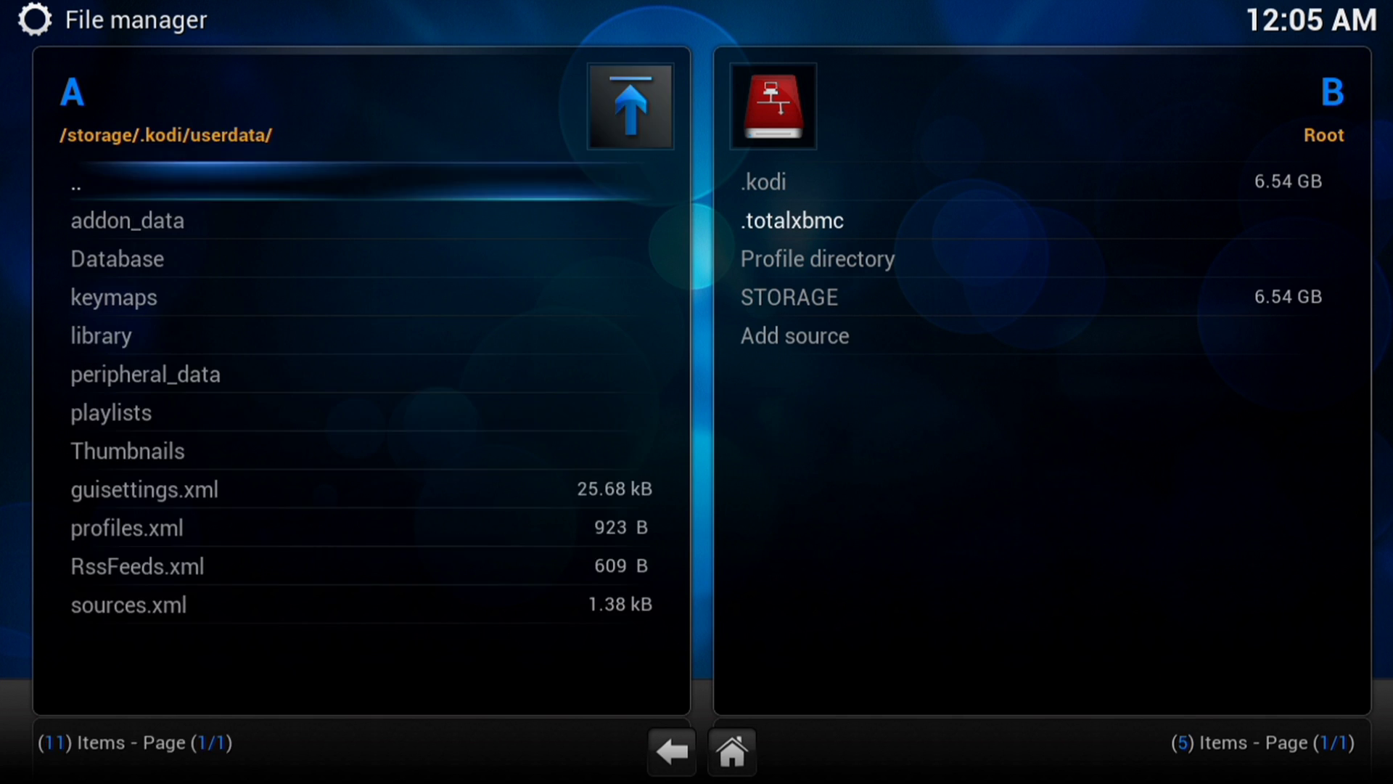
pyautogui.press('Down')
pyautogui.press('Up')
pyautogui.press('Return')
pyautogui.press('Up')
pyautogui.press('Up')
pyautogui.press('Up')
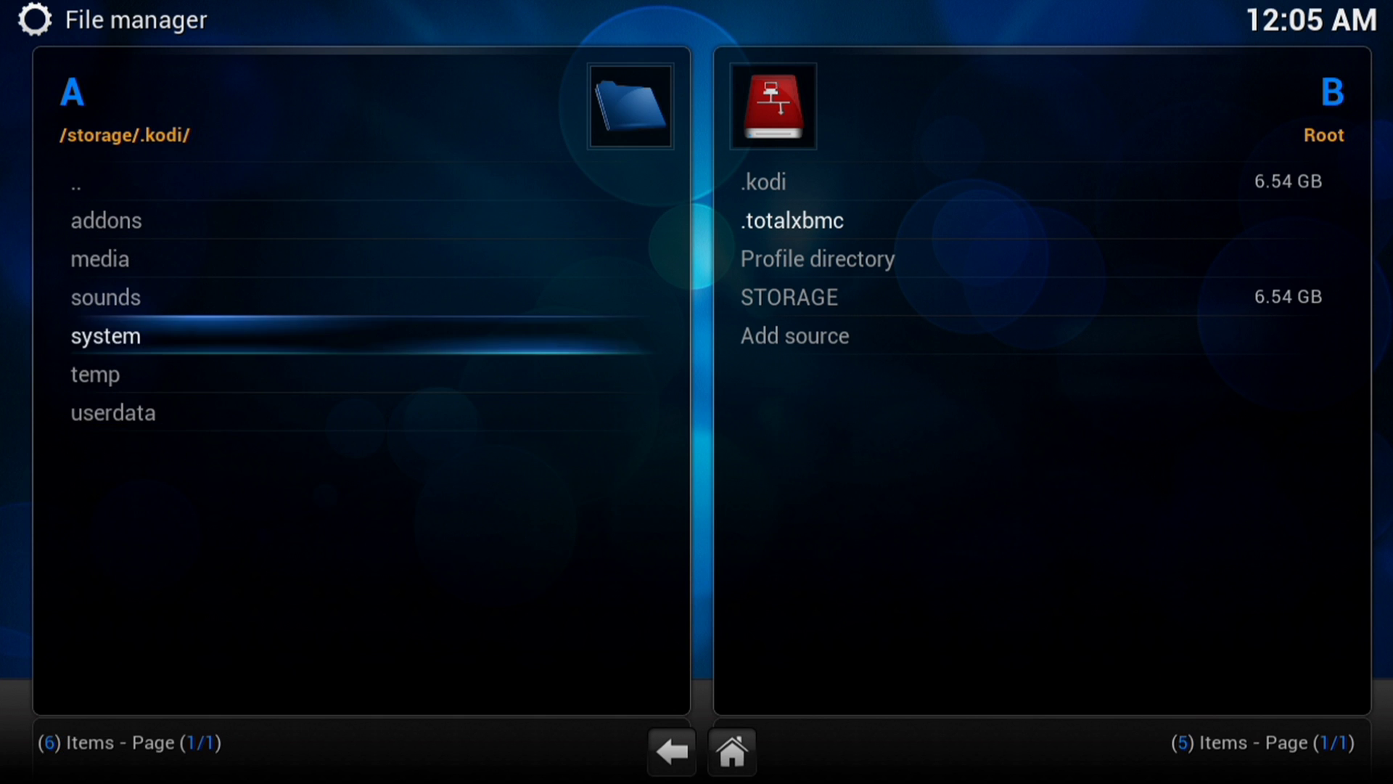
pyautogui.press('Up')
pyautogui.press('Up')
pyautogui.press('Return')
pyautogui.press('Down')
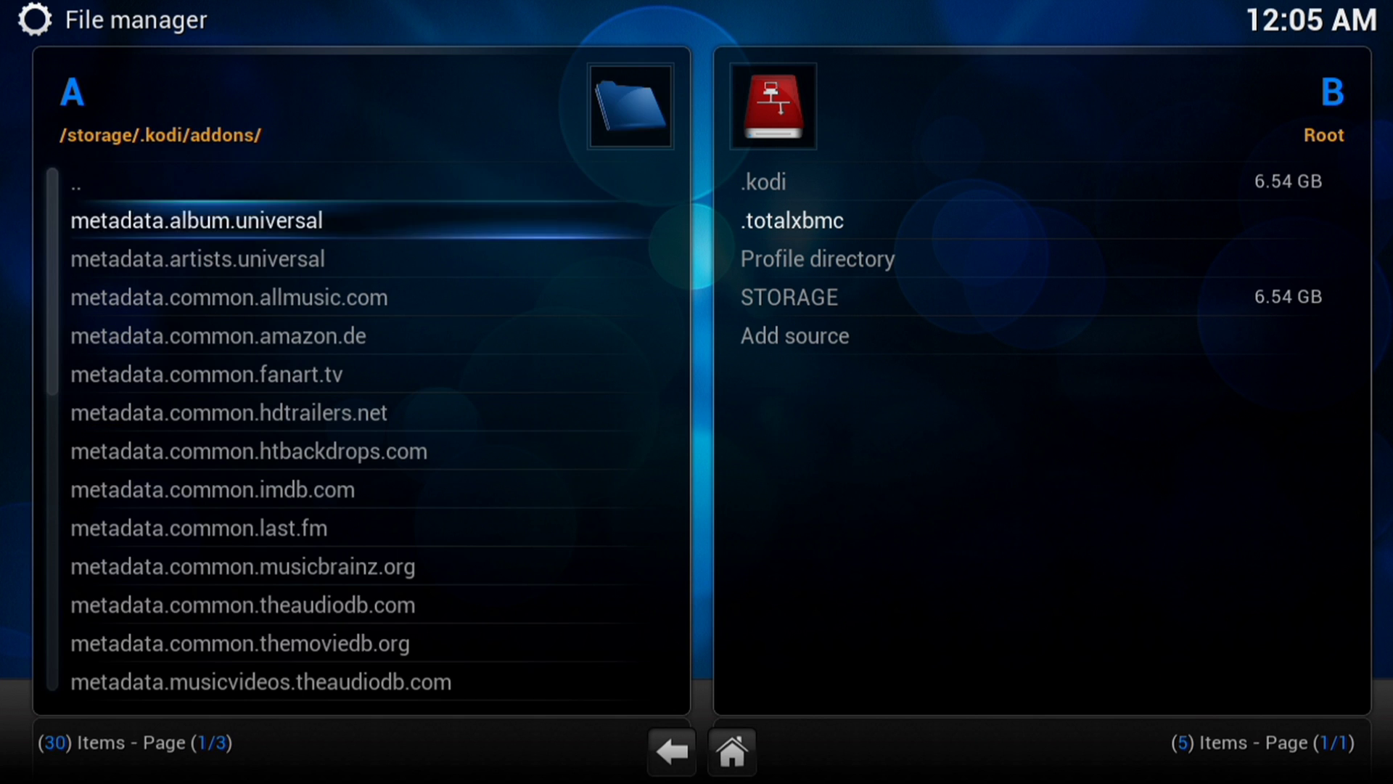
pyautogui.press('Up')
pyautogui.press('Return')
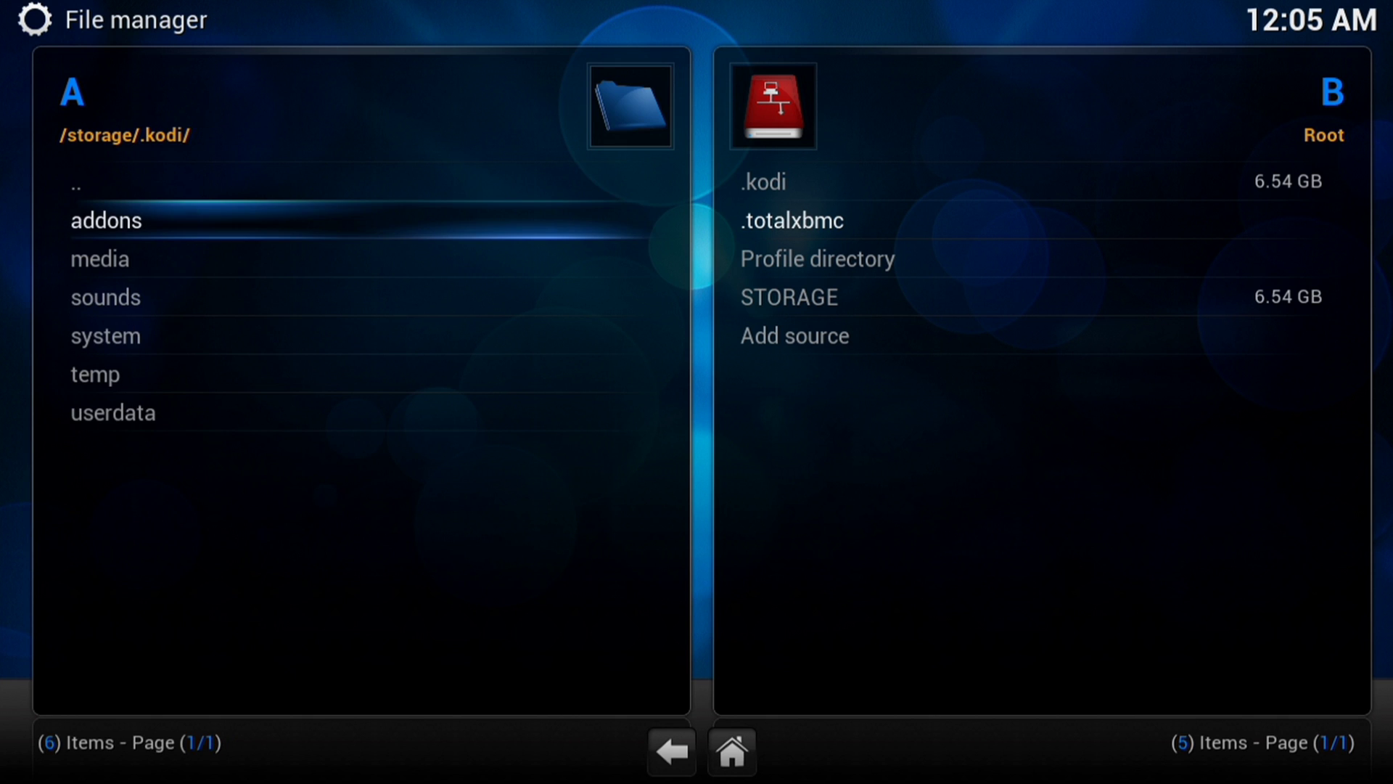
pyautogui.press('Down')
pyautogui.press('Return')
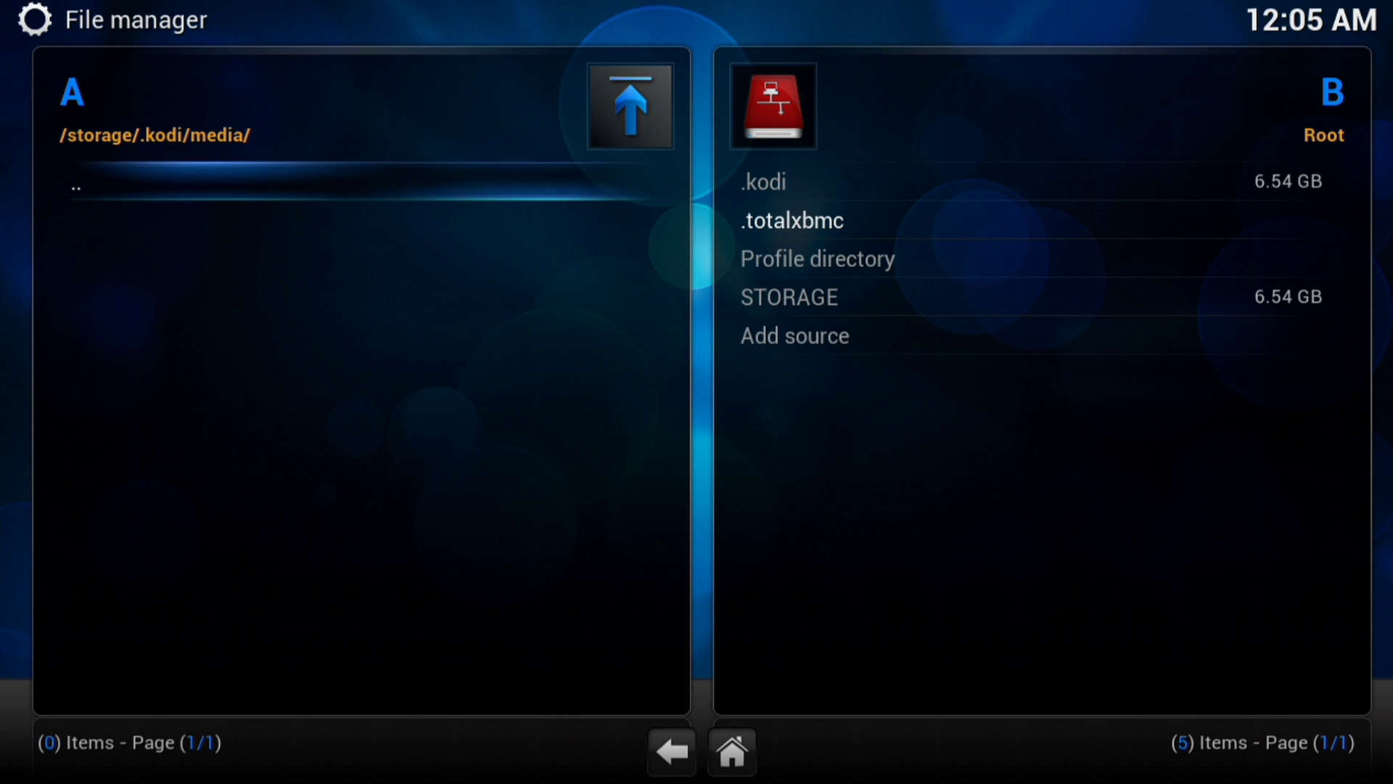
pyautogui.press('Return')
pyautogui.press('Up')
pyautogui.press('Up')
pyautogui.press('Return')
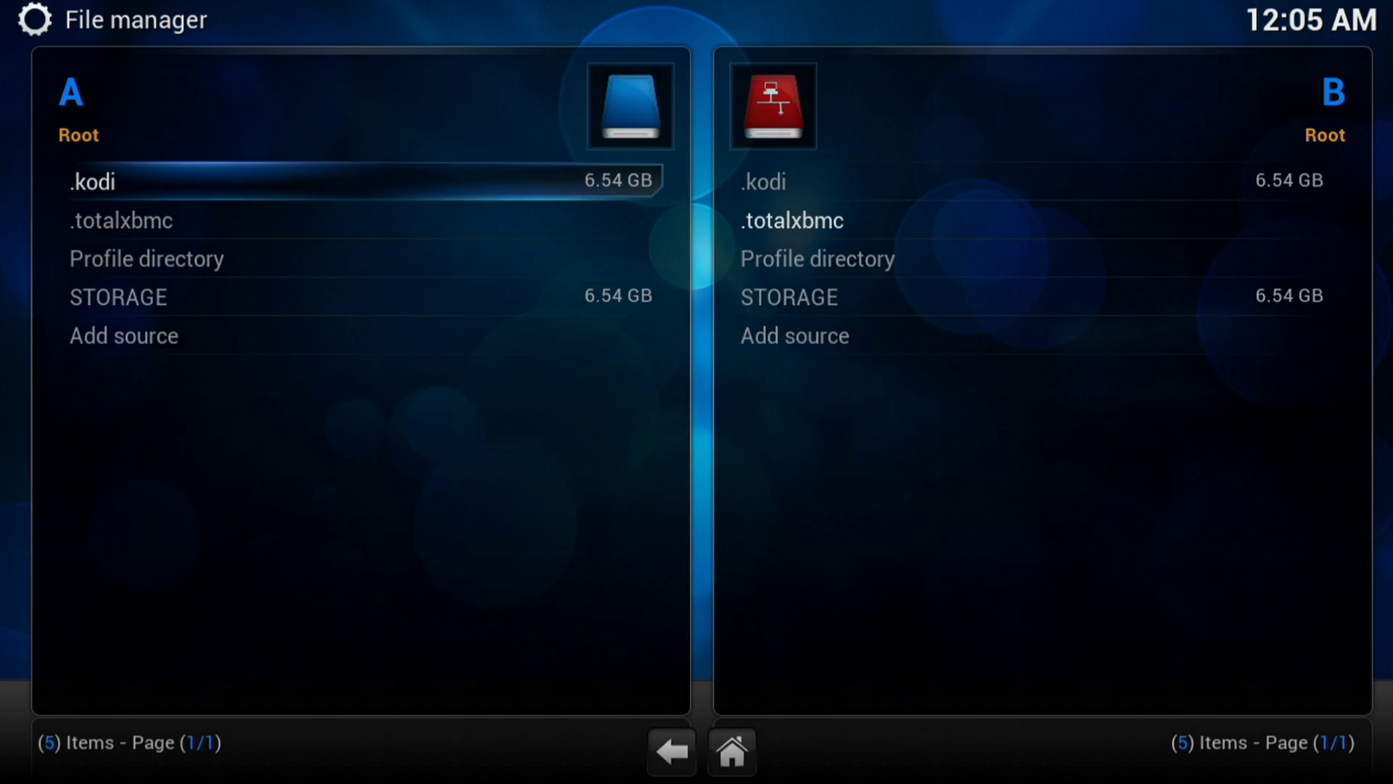
pyautogui.press('Escape')
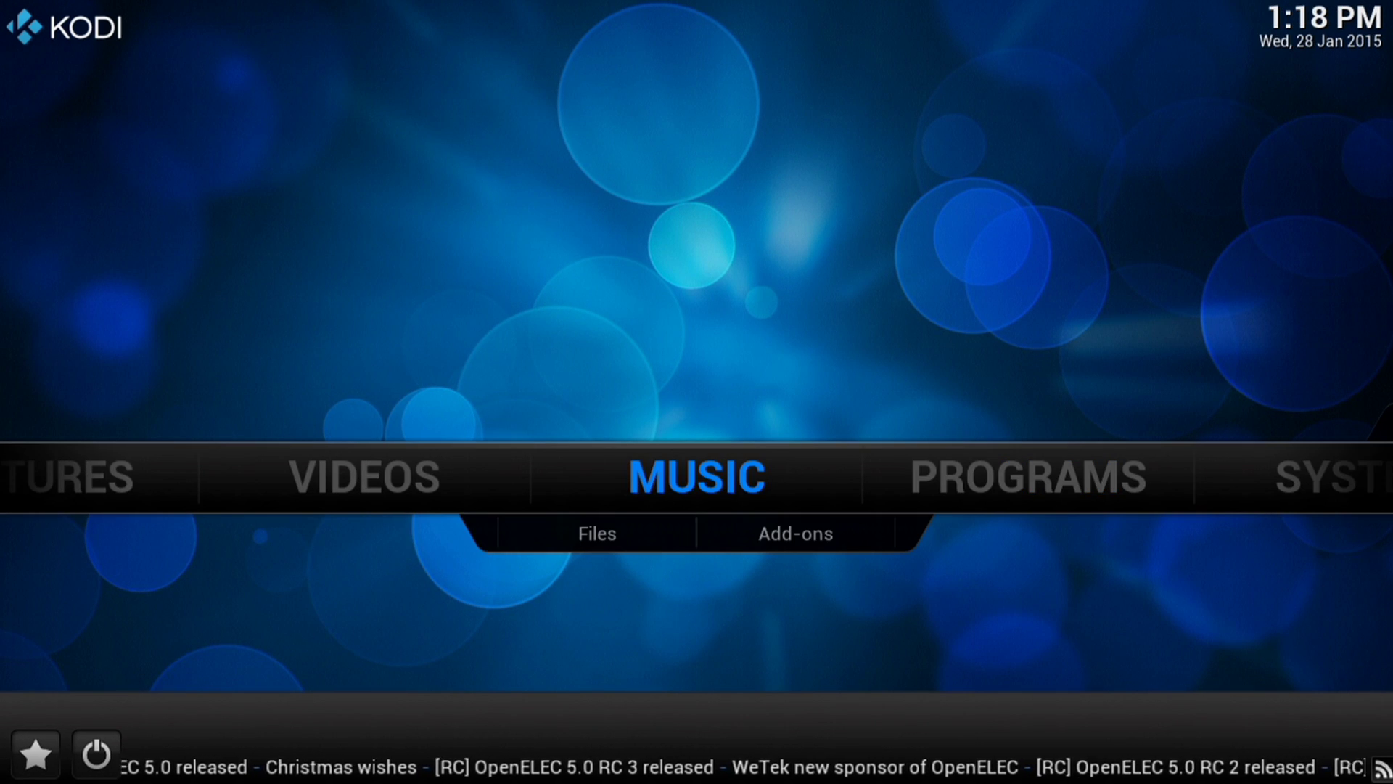
# - From the home screen, open SYSTEM > System info to view the system summary
pyautogui.press('Right')
pyautogui.press('Right')
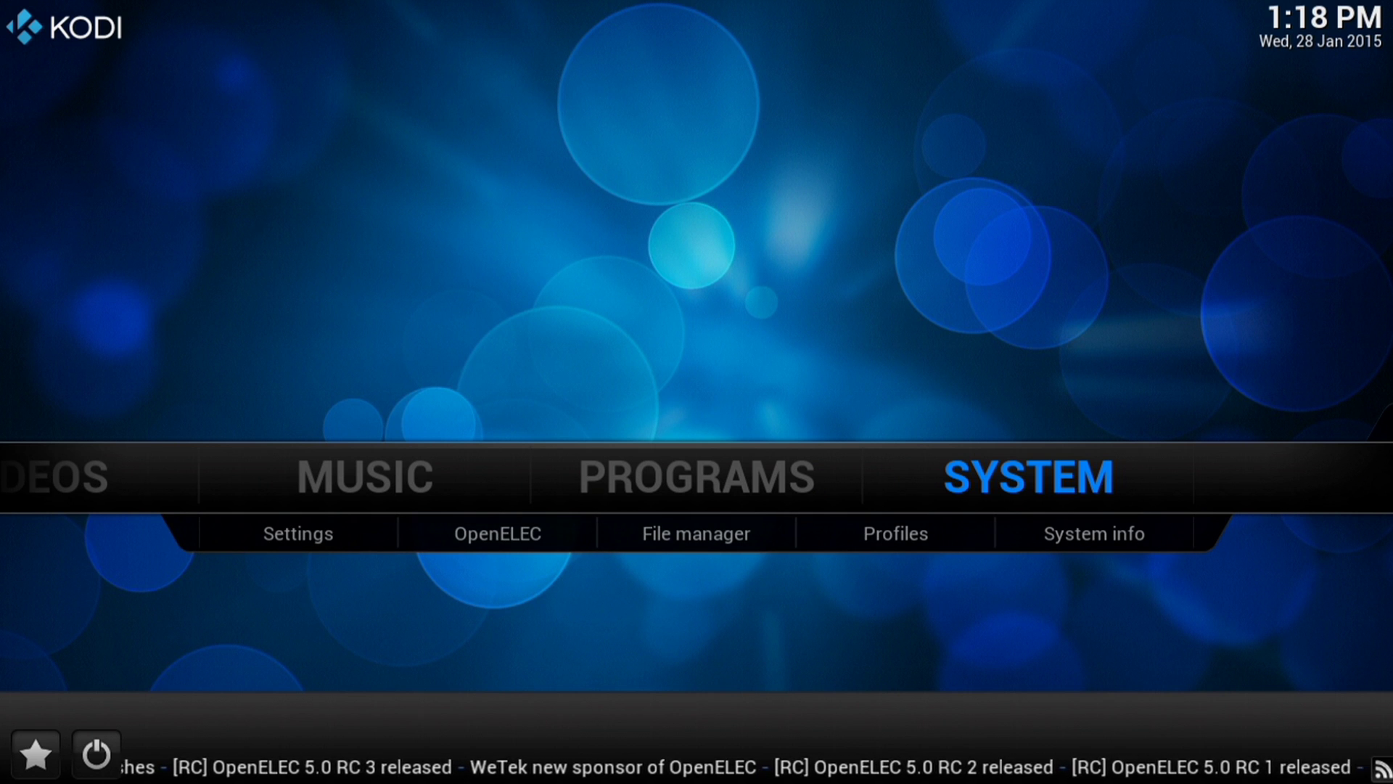
pyautogui.press('Down')
pyautogui.press('Right')
pyautogui.press('Right')
pyautogui.press('Right')
pyautogui.press('Right')
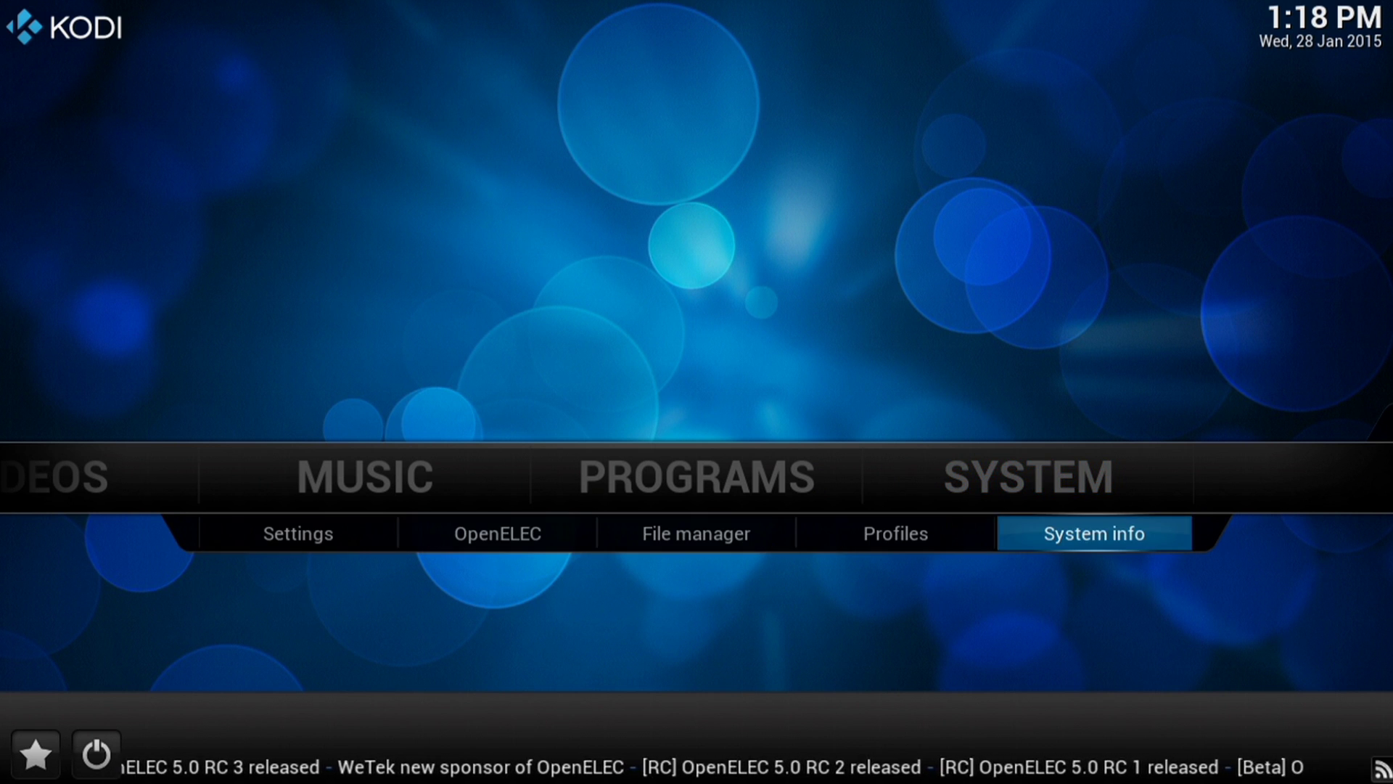
pyautogui.press('Return')
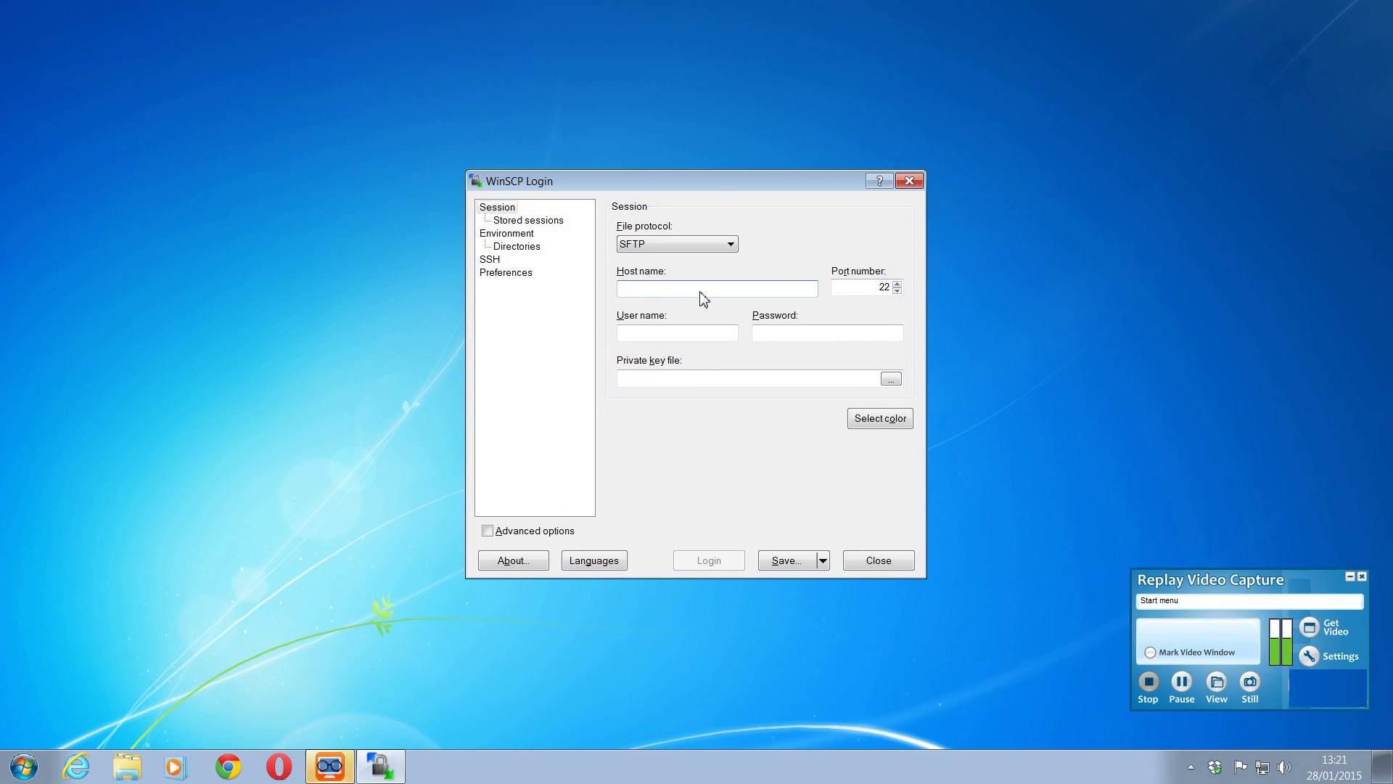
# - Log in over SFTP to 192.168.1.84 as root with the box's password, accepting its host key
pyautogui.write('192')
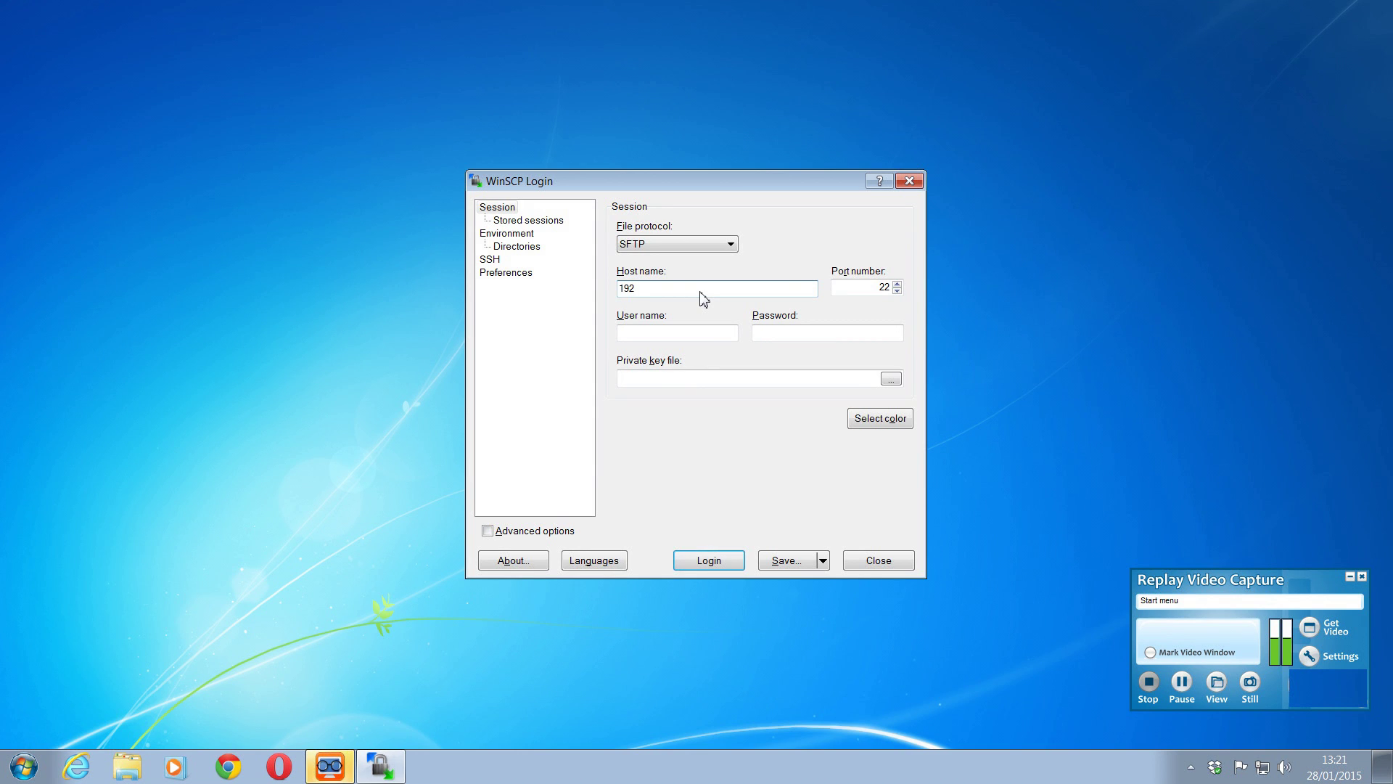
pyautogui.write('.168.1.84')
pyautogui.click(645, 339)
pyautogui.write('root')
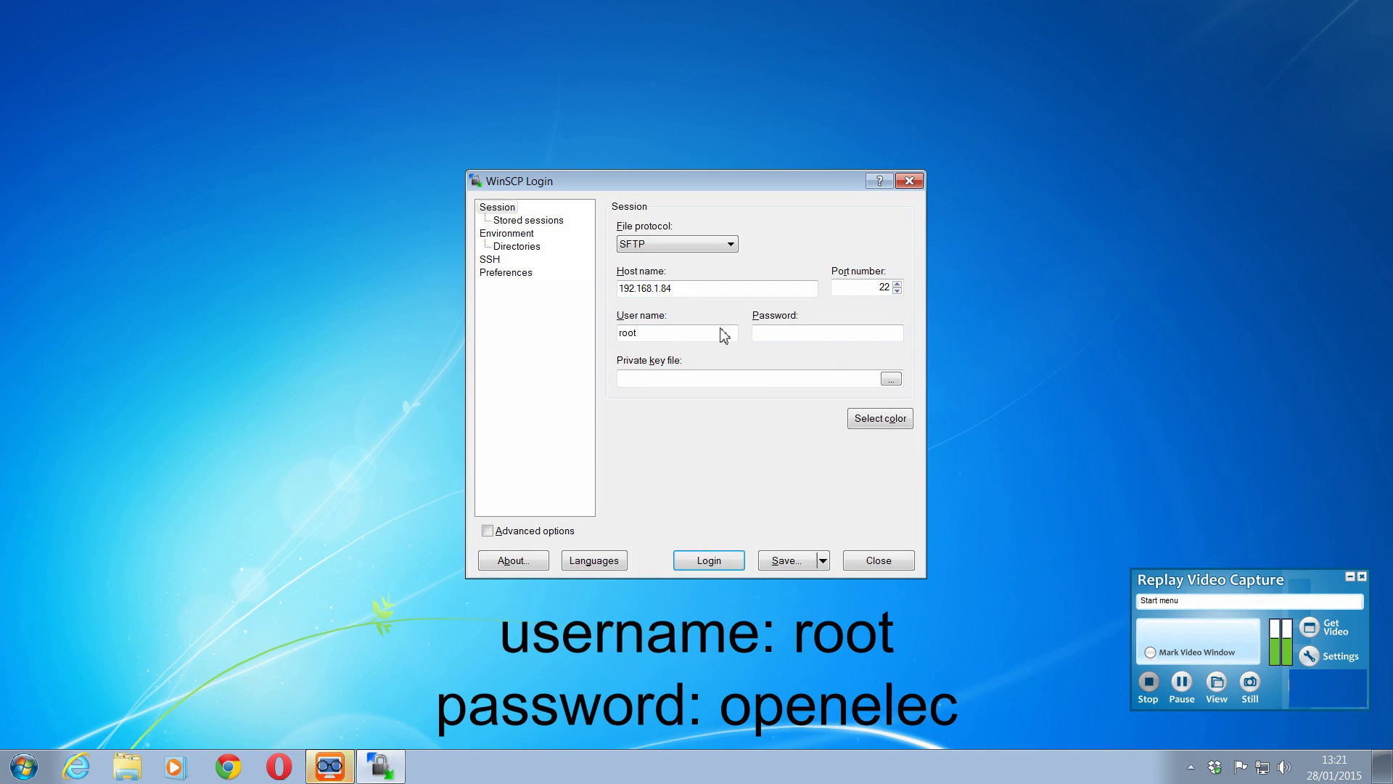
pyautogui.click(816, 336)
pyautogui.write('openelec')
pyautogui.click(709, 561)
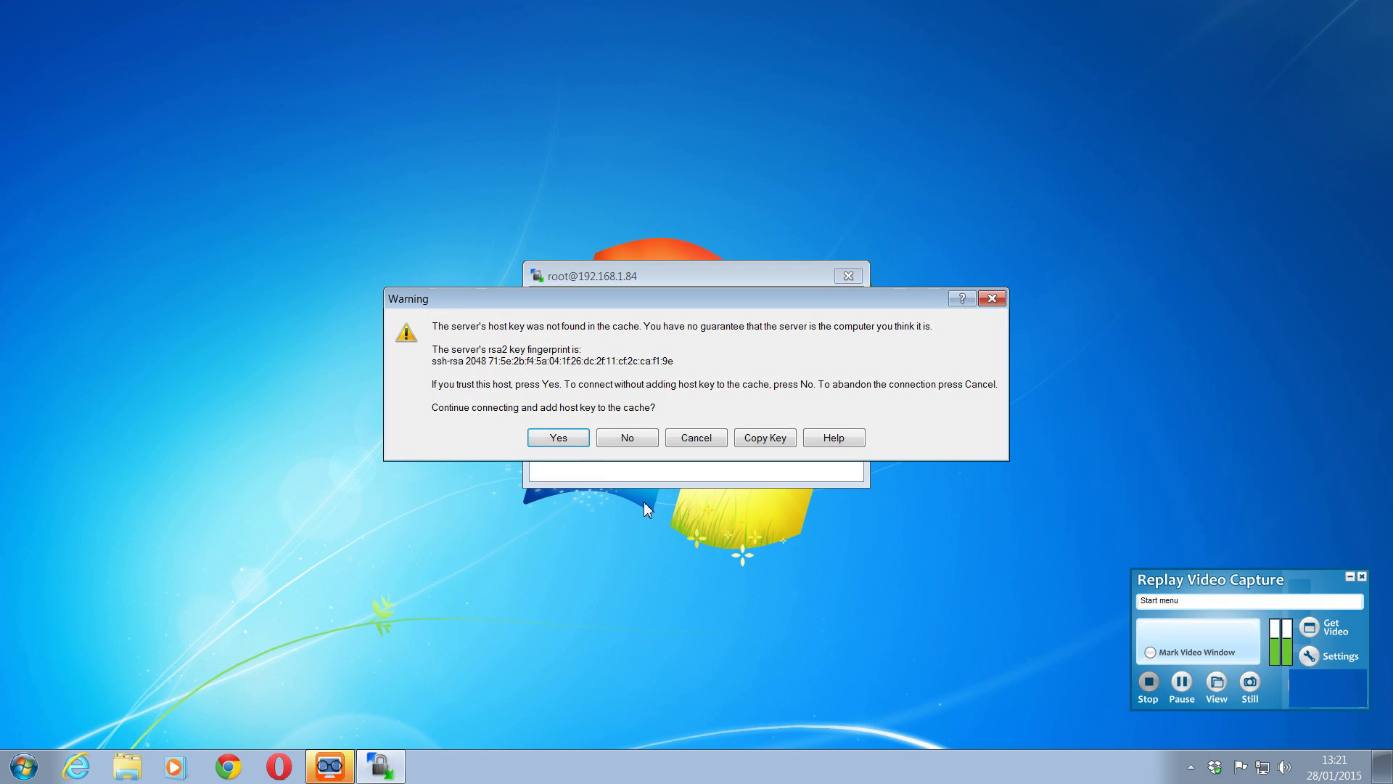
pyautogui.click(563, 440)
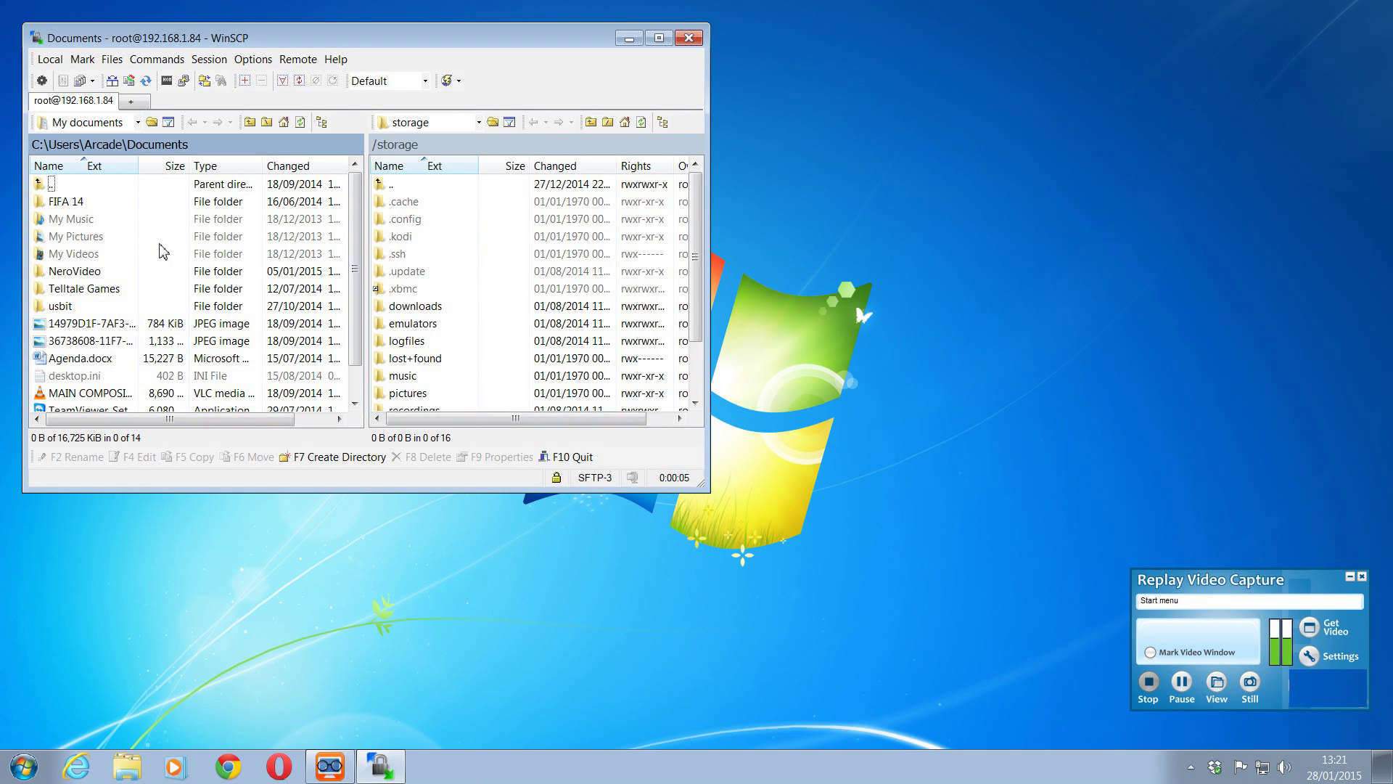
# - Maximize WinSCP and open remote /storage/.kodi/userdata, bringing up RssFeeds.xml's context menu
pyautogui.click(406, 237)
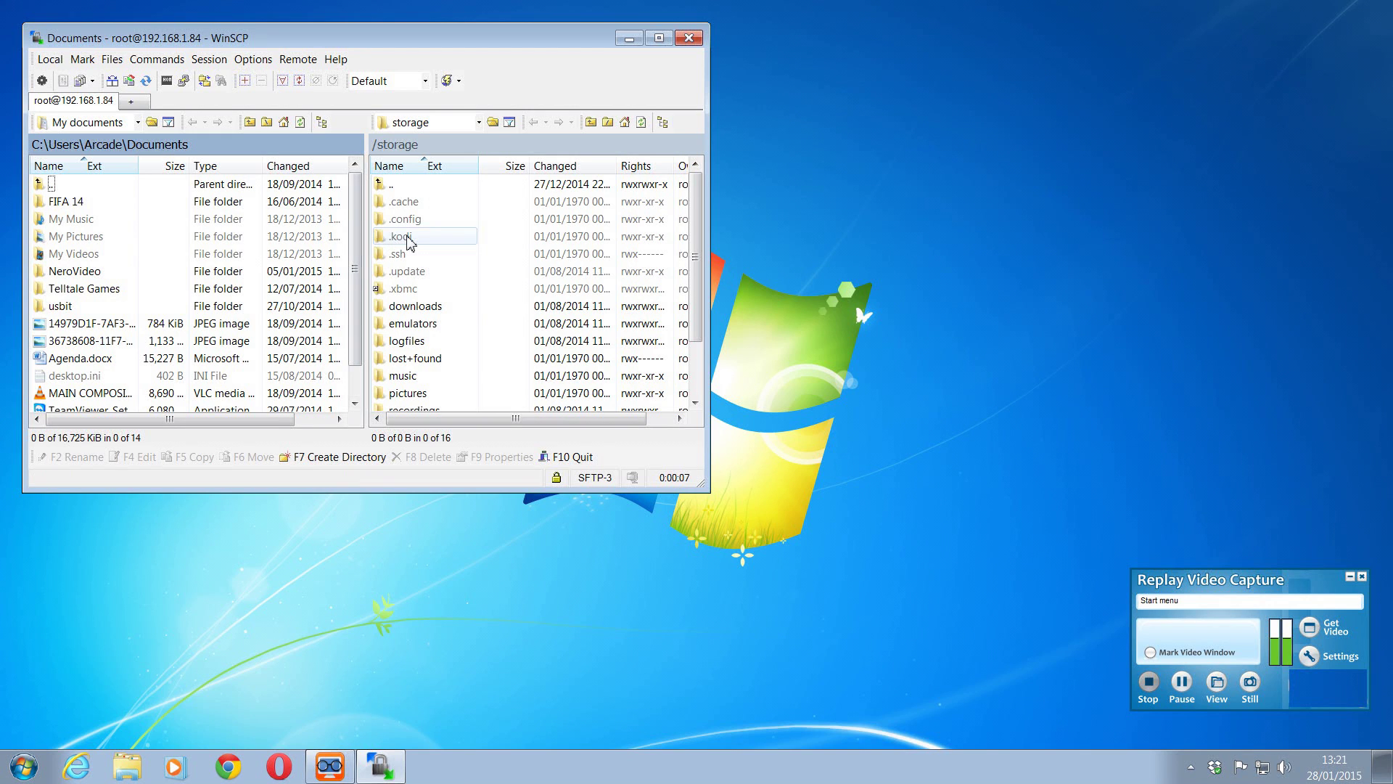
pyautogui.doubleClick(403, 237)
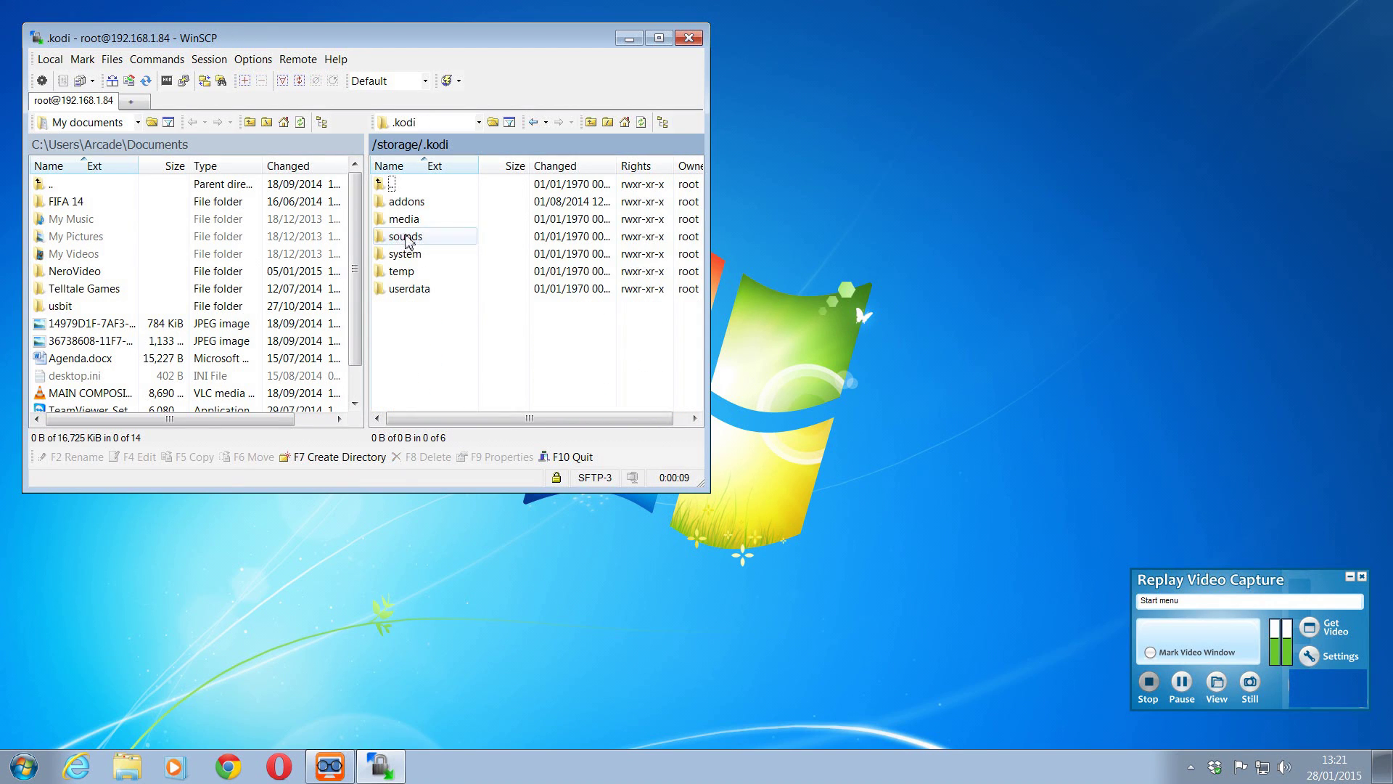
pyautogui.click(659, 39)
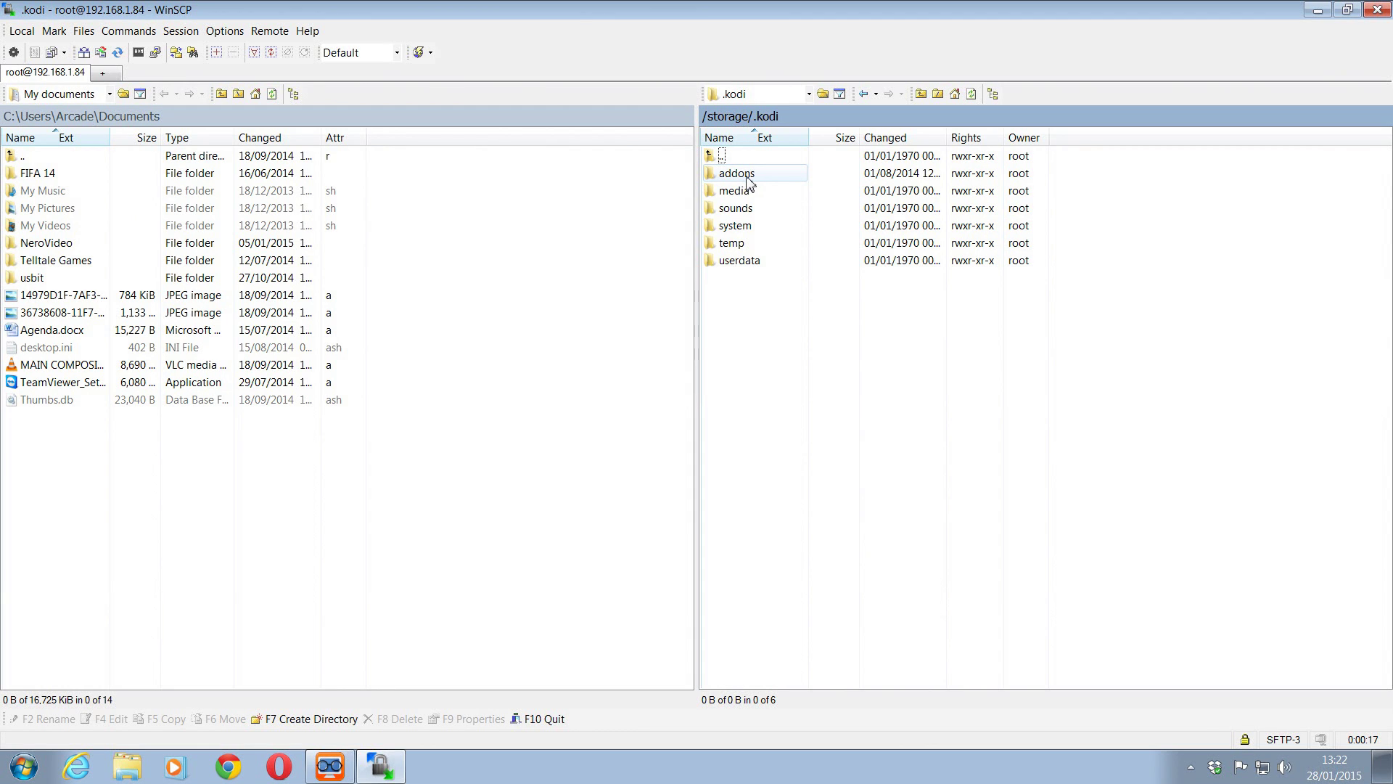
pyautogui.doubleClick(746, 263)
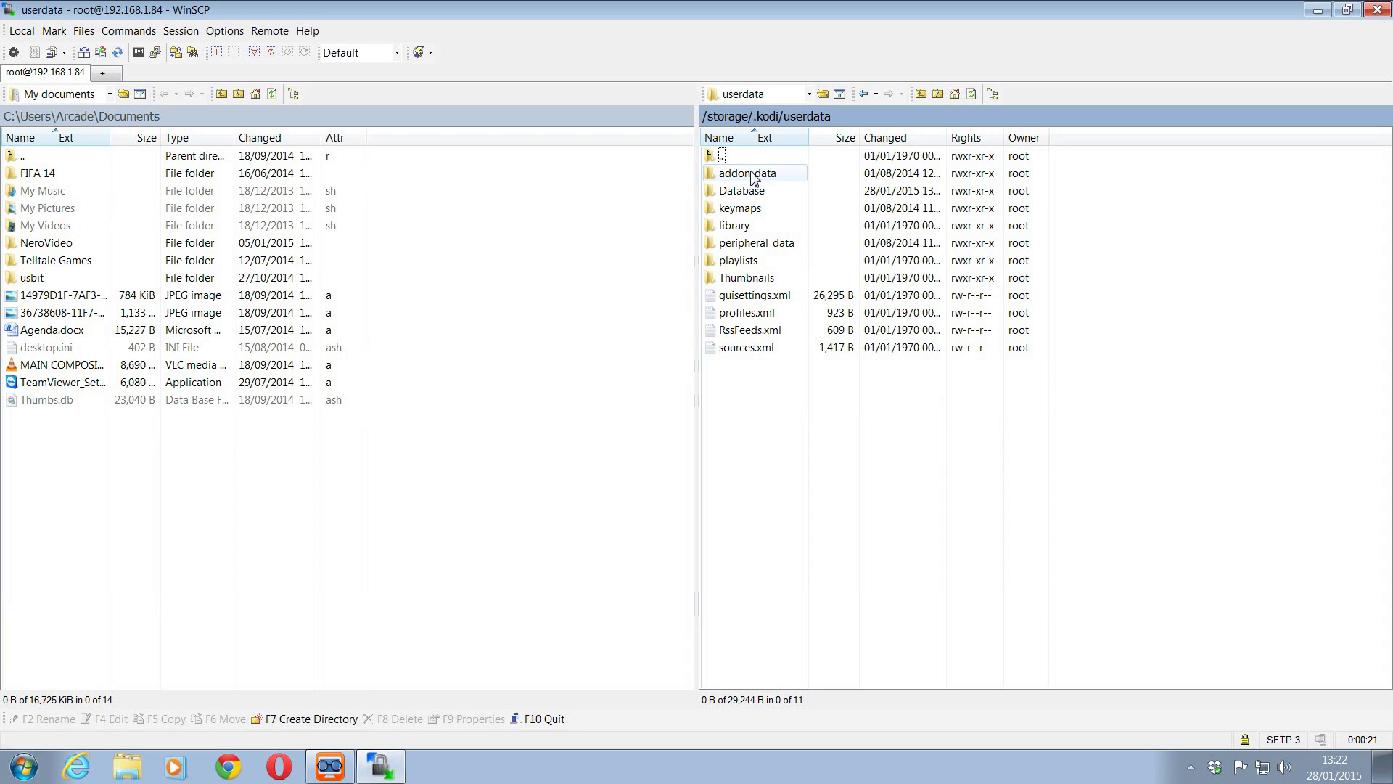
pyautogui.rightClick(749, 333)
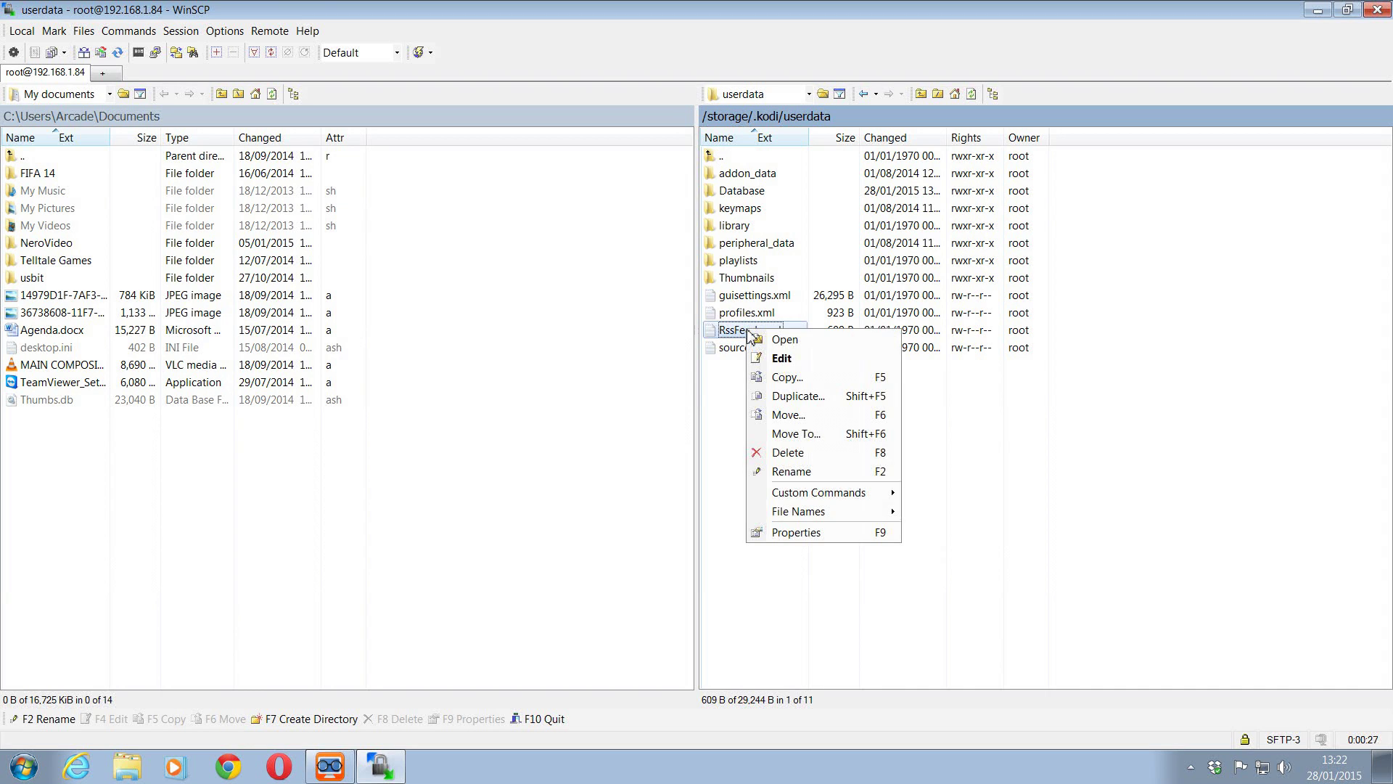
# - Open RssFeeds.xml in the editor and duplicate its last feed line
pyautogui.click(781, 360)
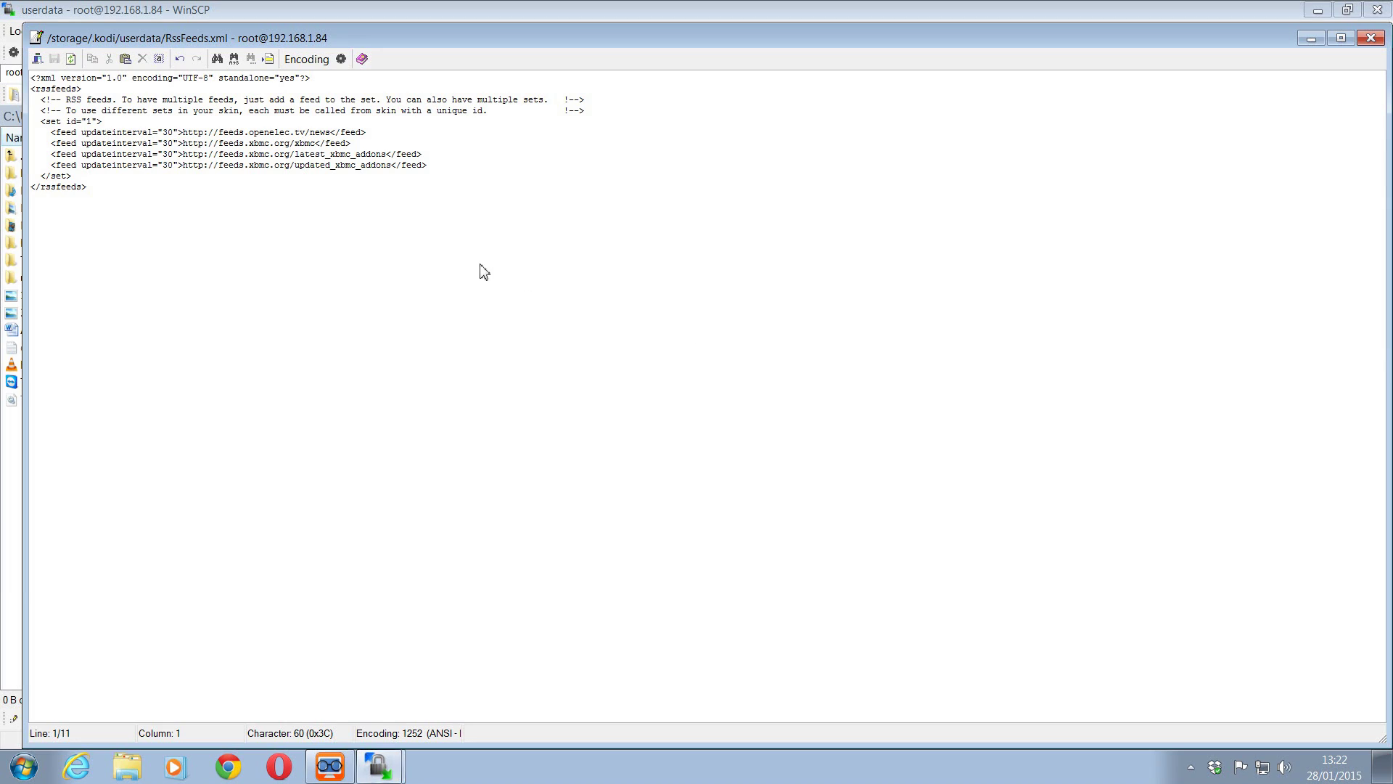
pyautogui.click(275, 239)
pyautogui.moveTo(428, 165); pyautogui.dragTo(25, 178)
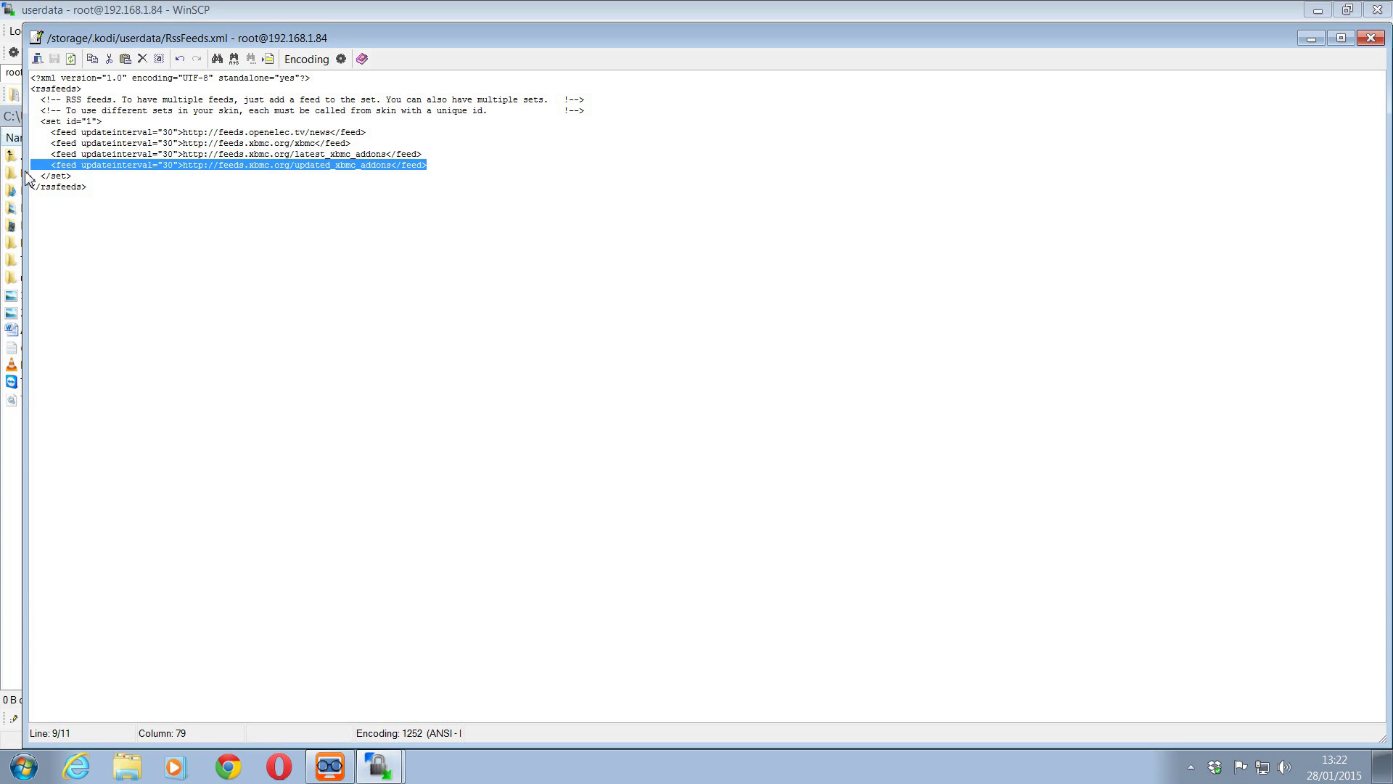
pyautogui.hotkey('ctrl', 'c')
pyautogui.press('End')
pyautogui.press('Return')
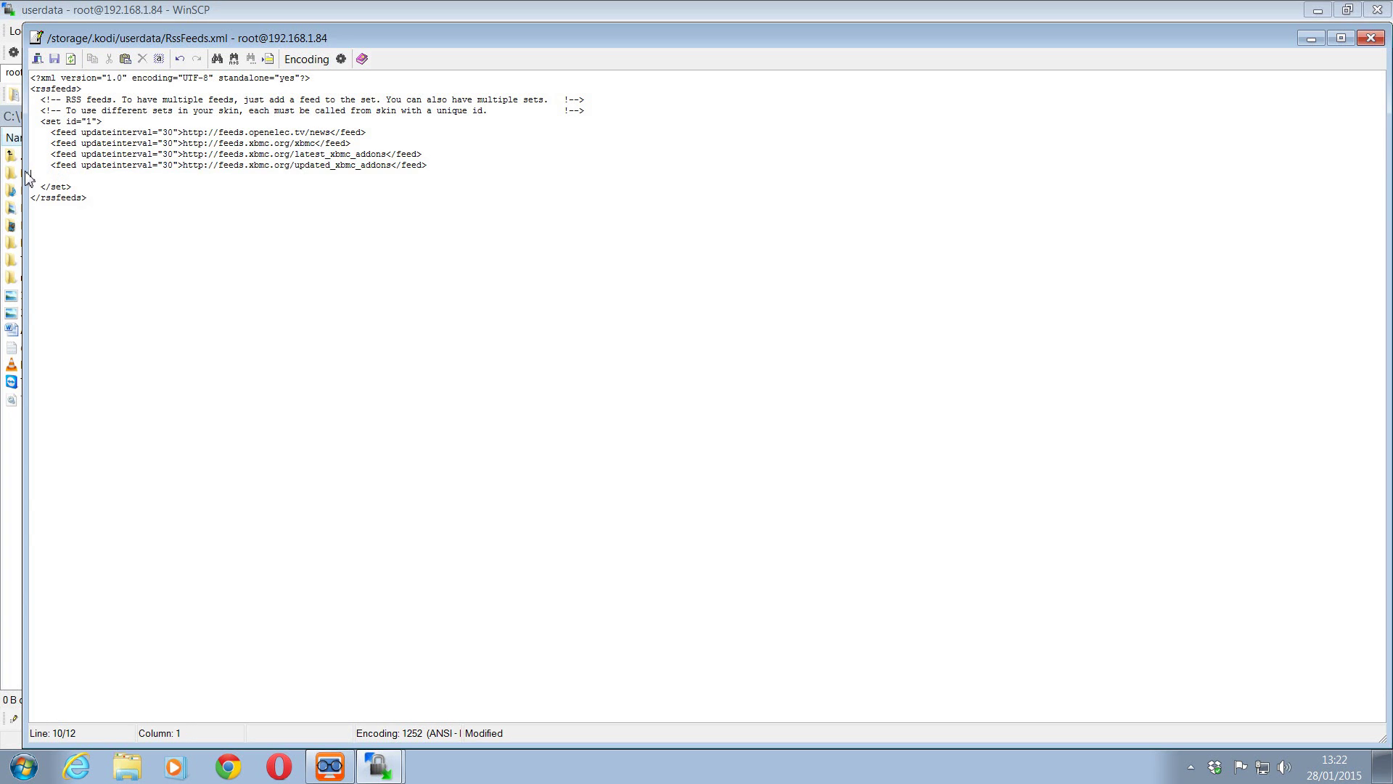
pyautogui.hotkey('ctrl', 'v')
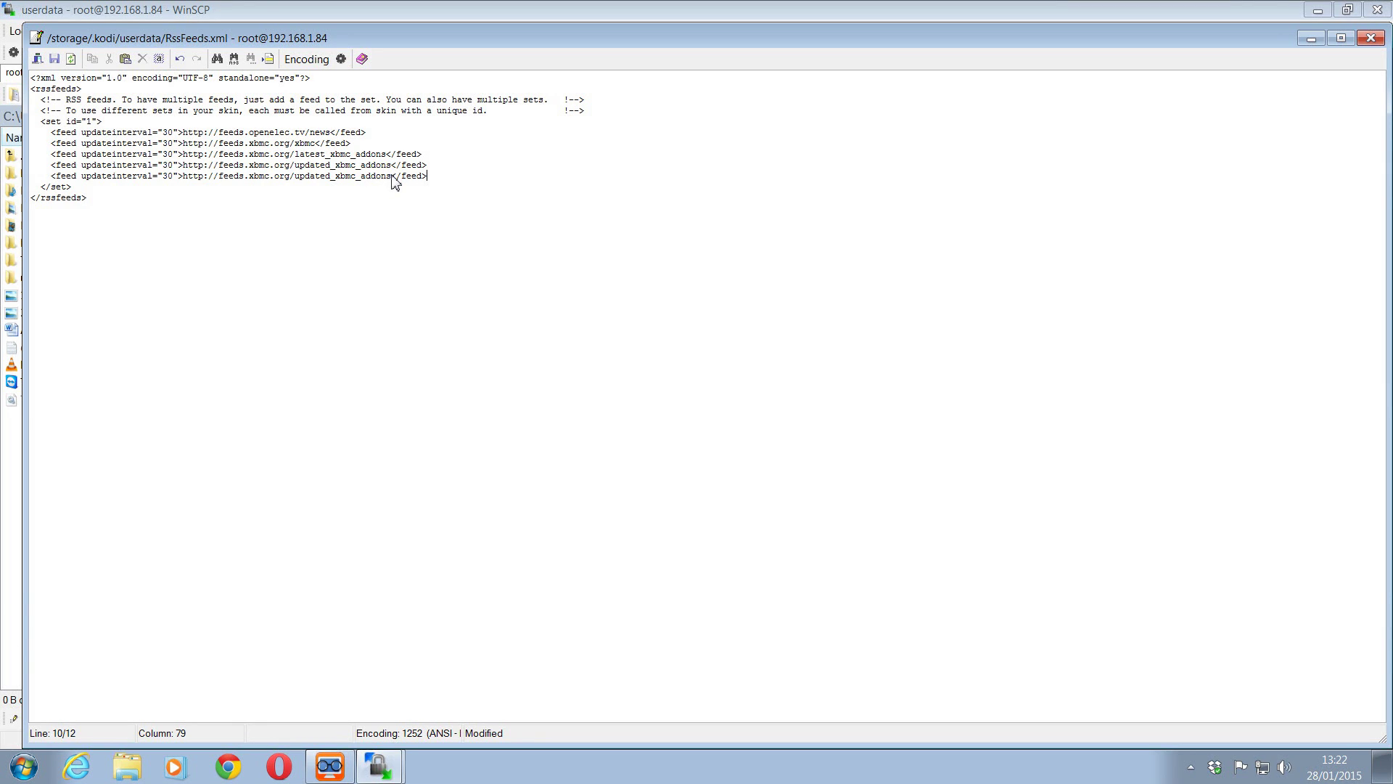
pyautogui.moveTo(393, 177); pyautogui.dragTo(294, 183)
pyautogui.write('test')
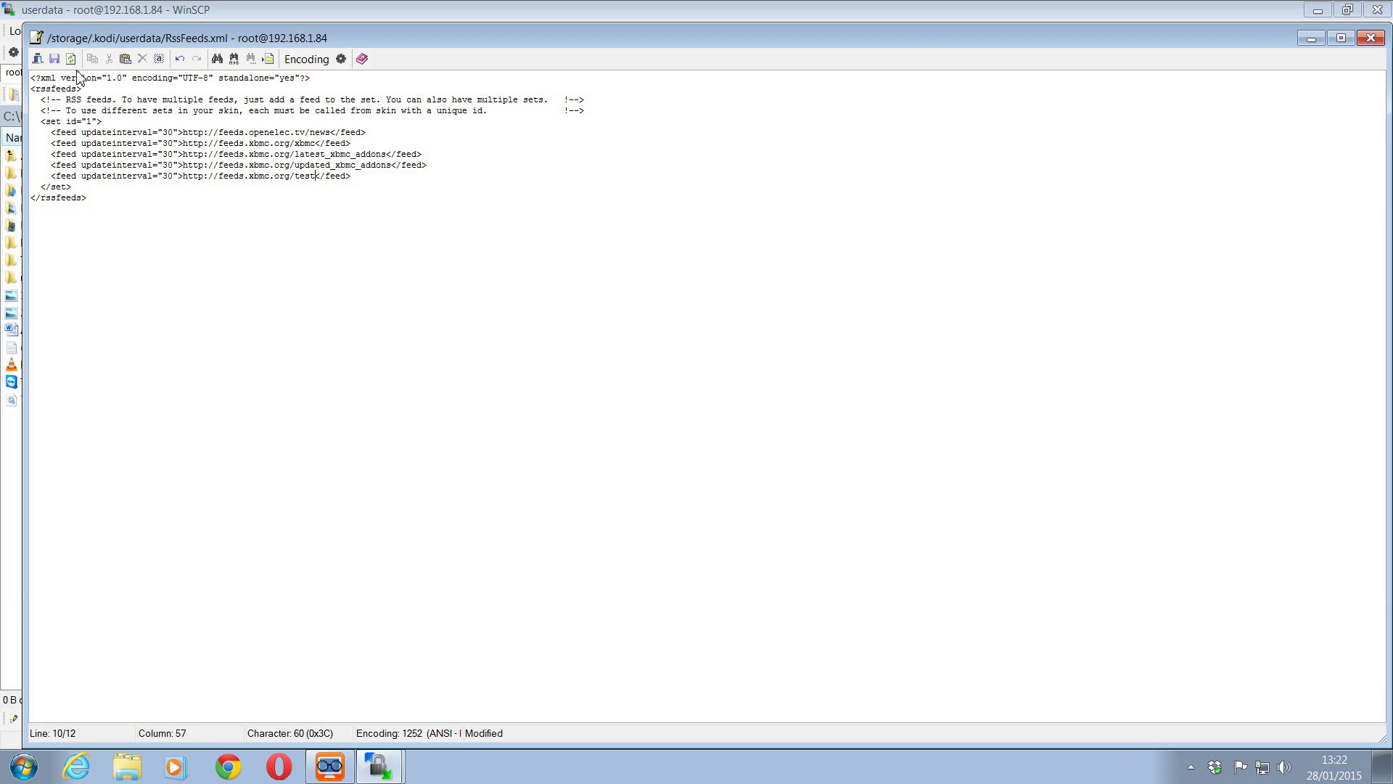
pyautogui.click(55, 59)
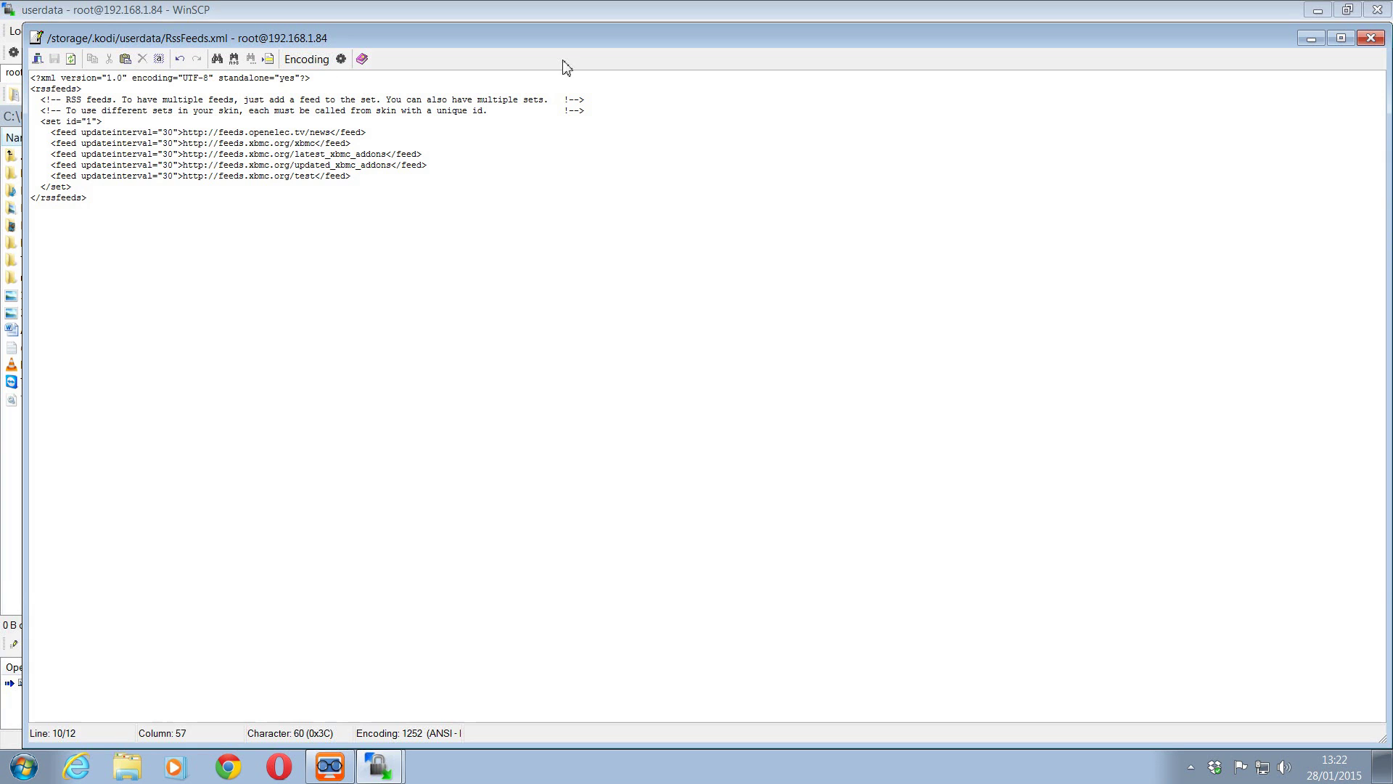
pyautogui.click(1370, 38)
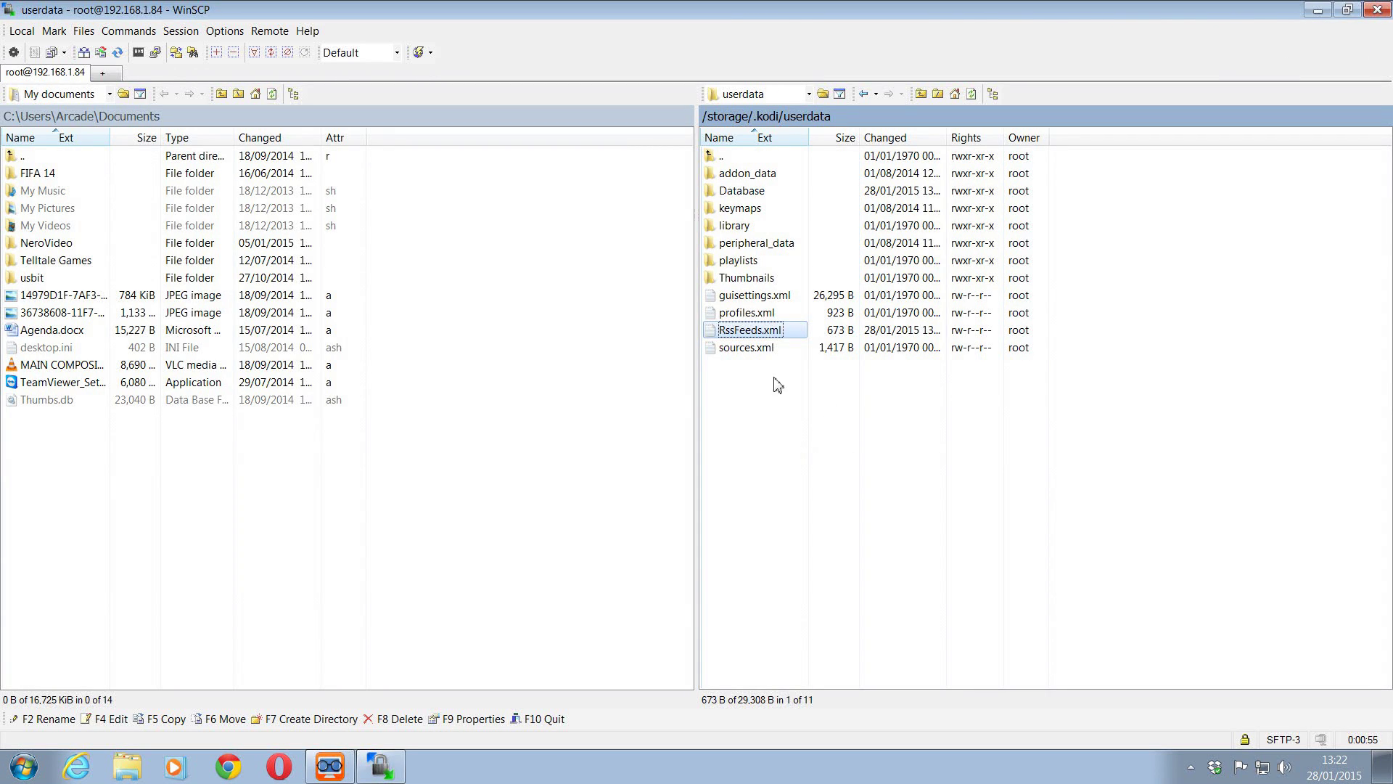
pyautogui.rightClick(769, 334)
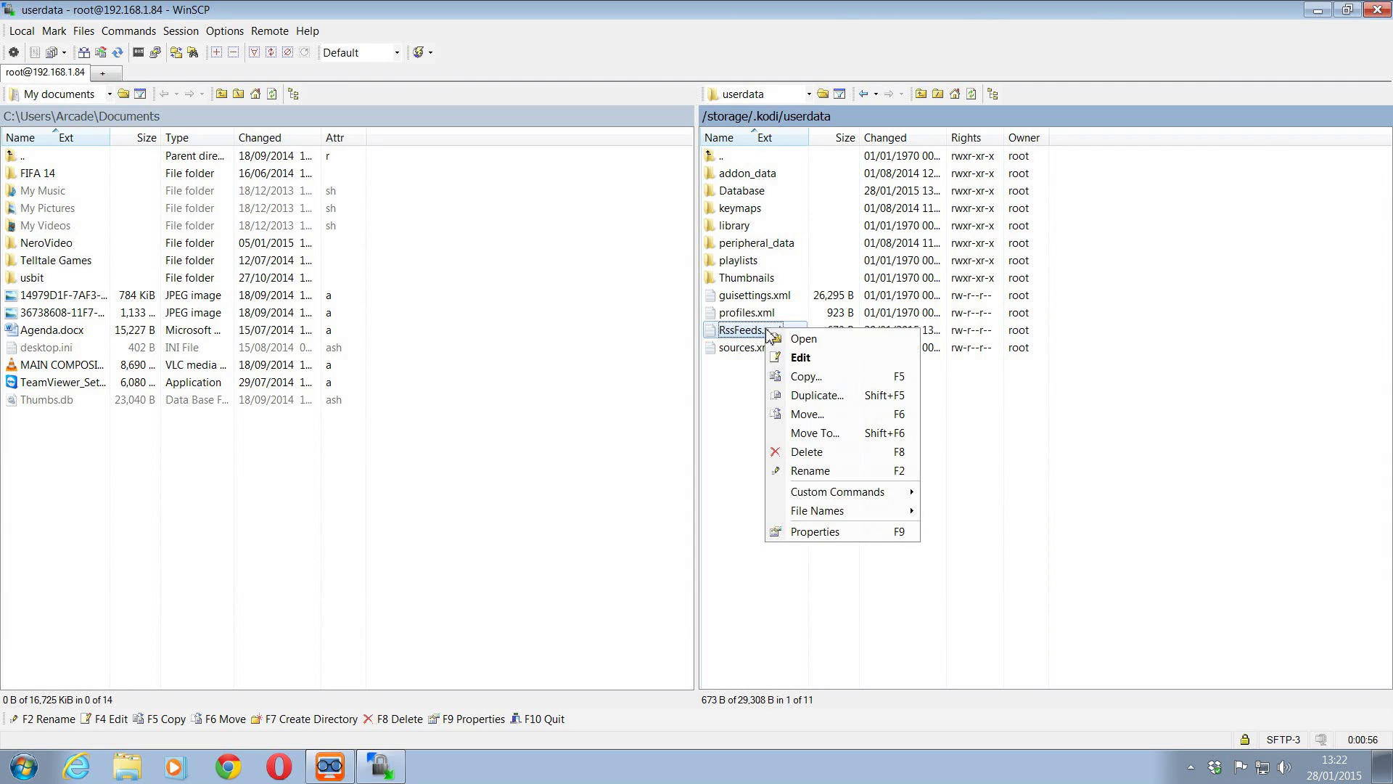
pyautogui.click(784, 361)
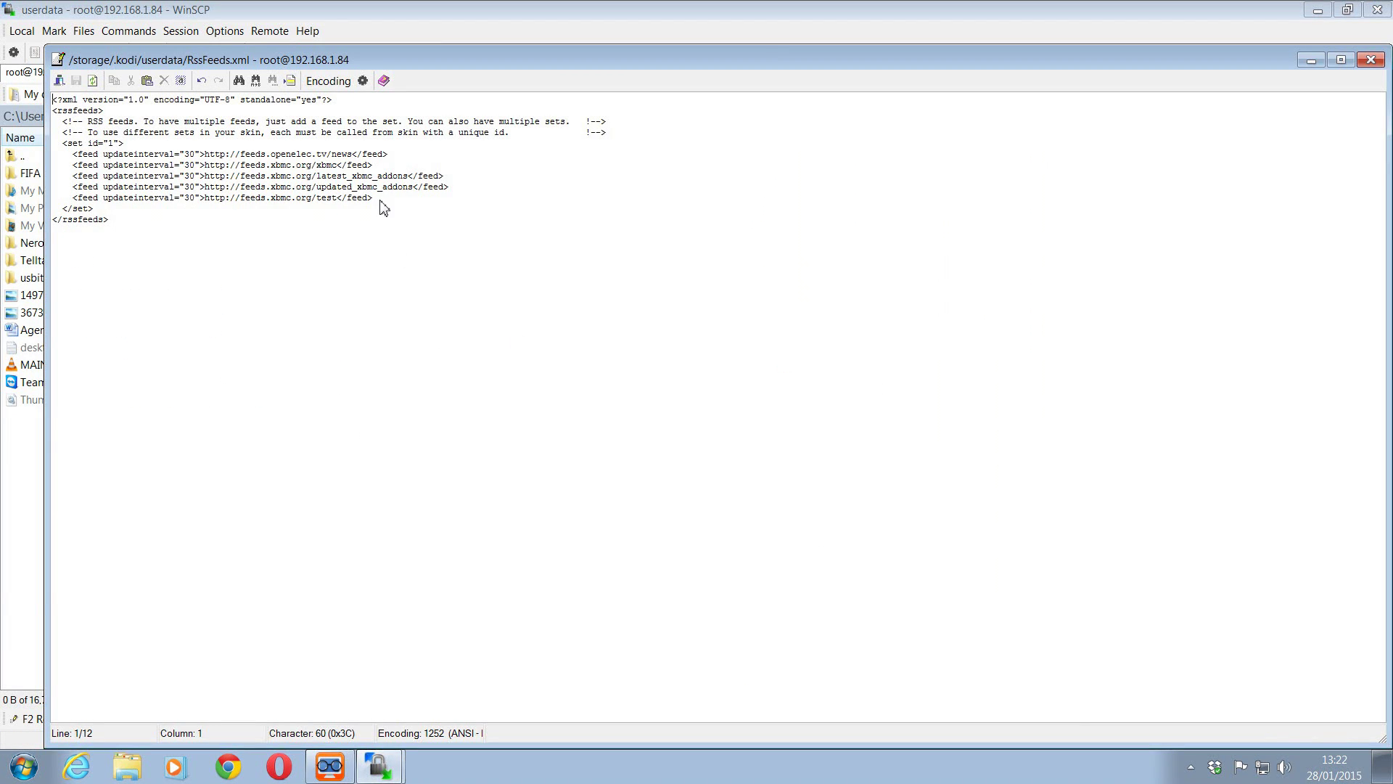
pyautogui.moveTo(383, 208); pyautogui.dragTo(3, 211)
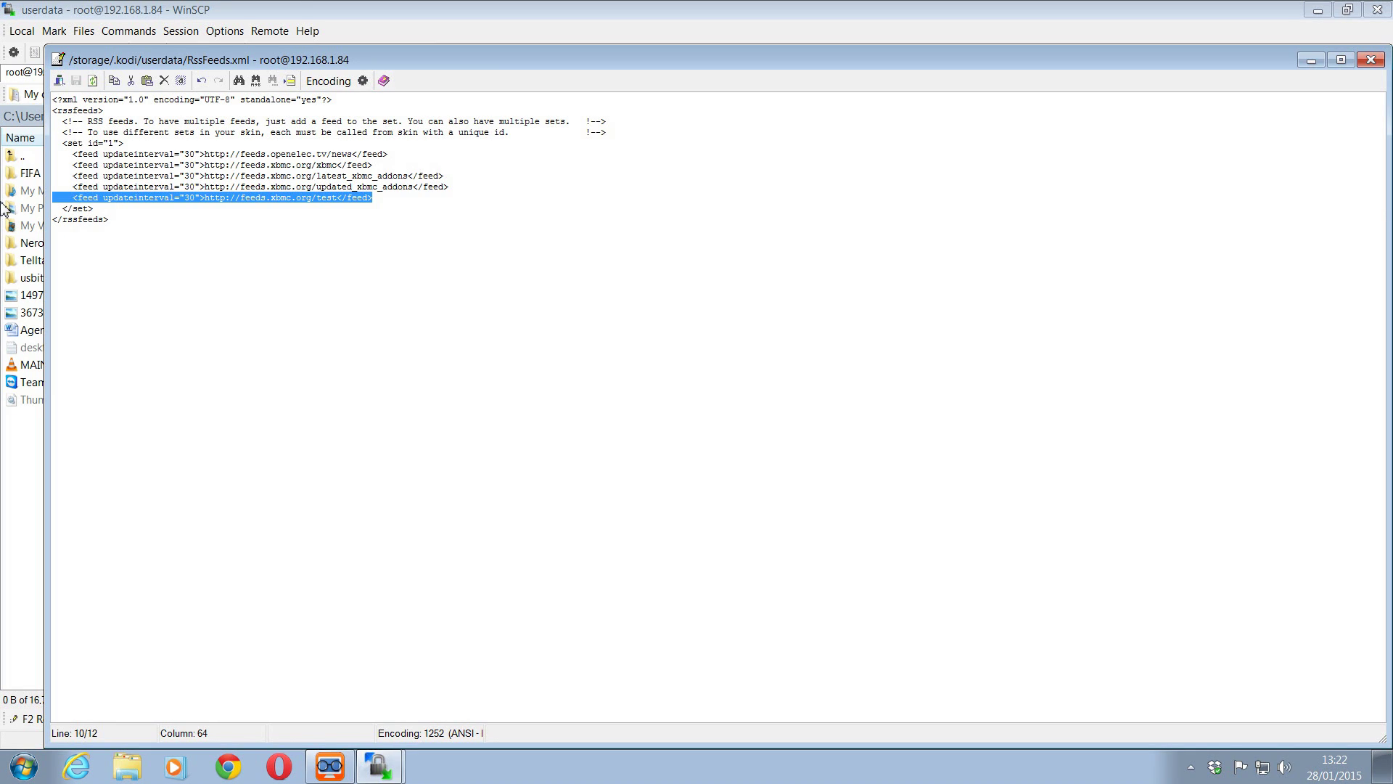
pyautogui.press('Delete')
pyautogui.press('BackSpace')
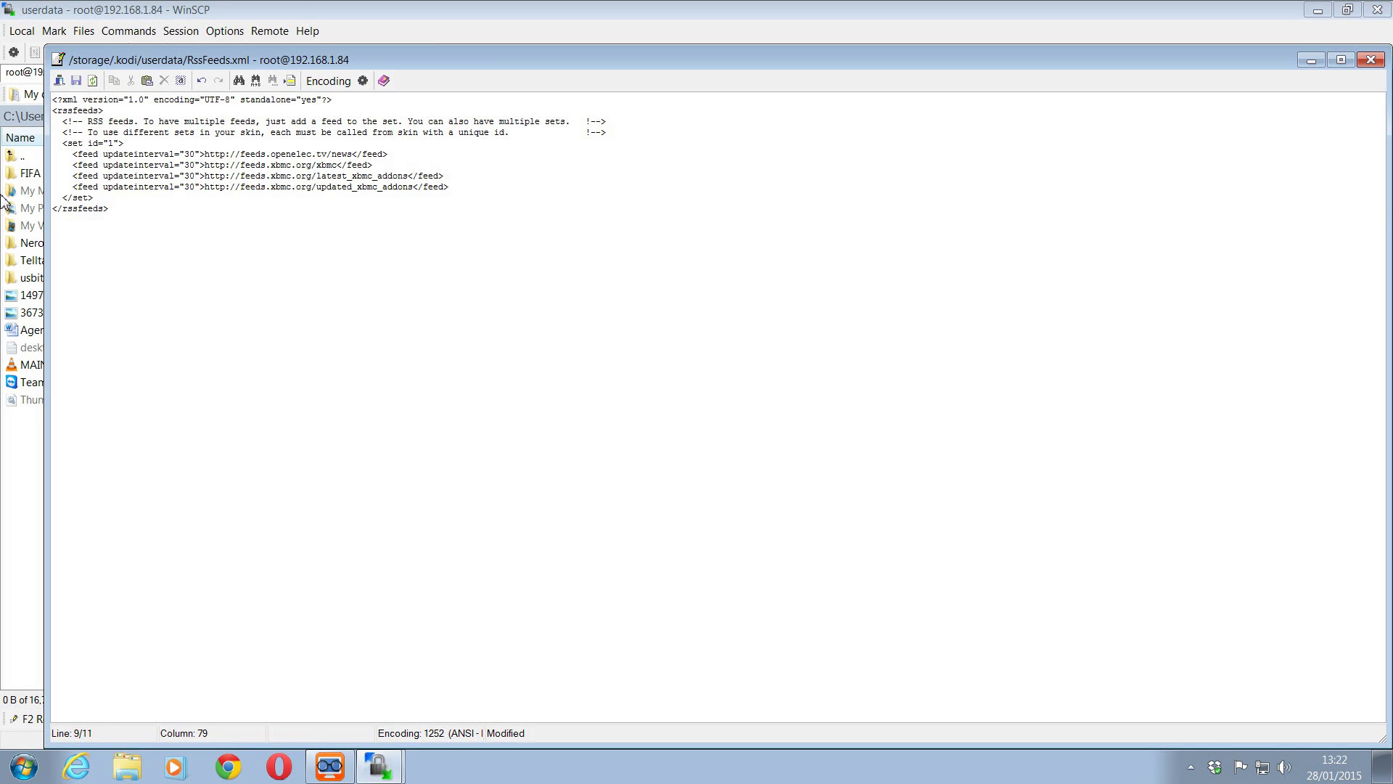
pyautogui.click(76, 80)
pyautogui.click(1371, 60)
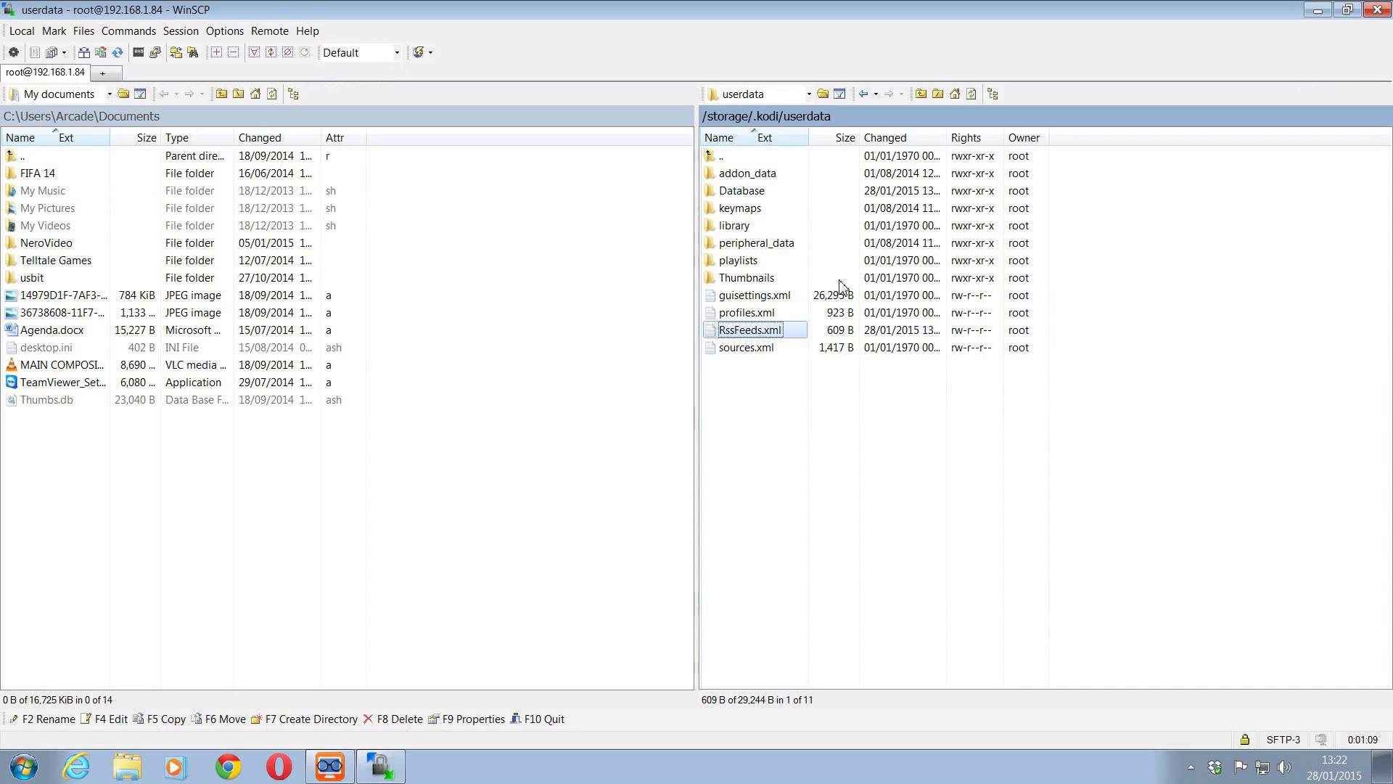
pyautogui.click(804, 379)
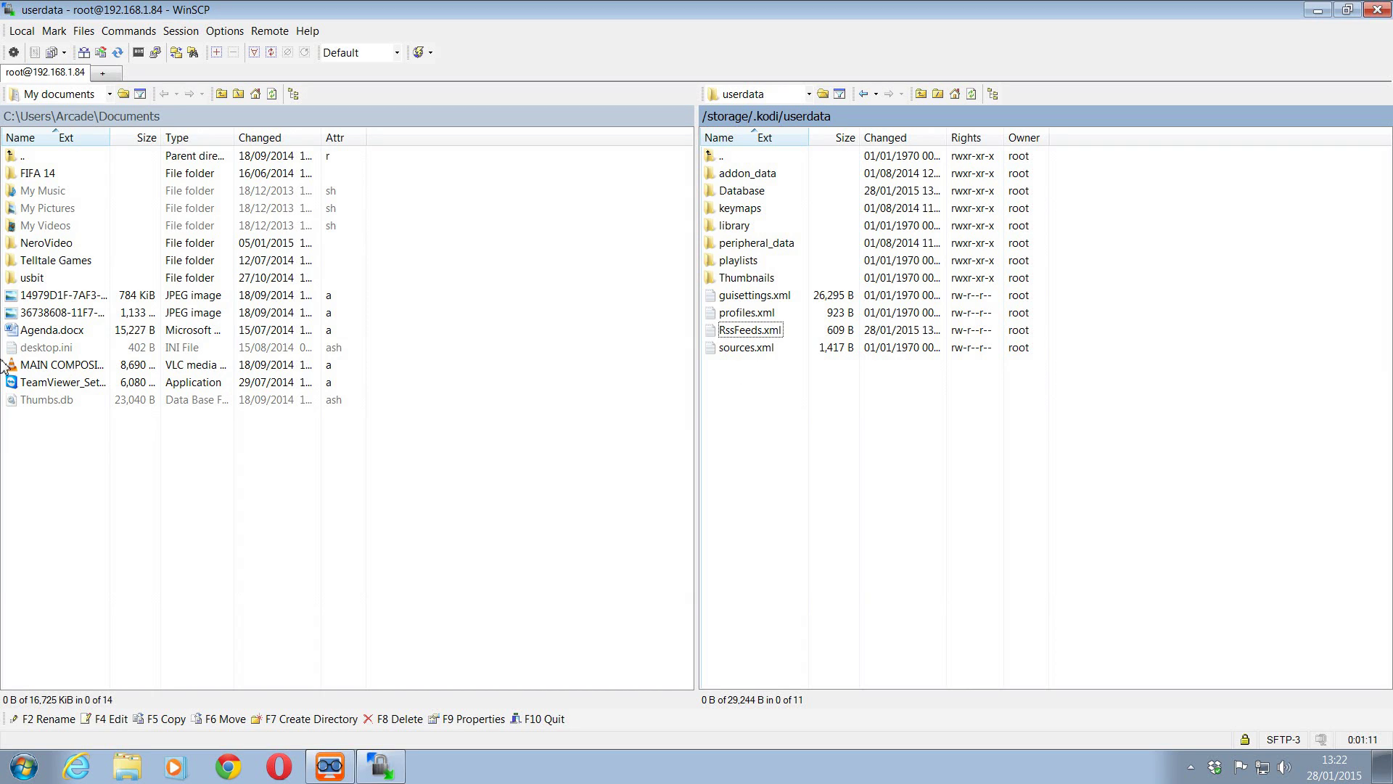
# - Copy the 784 KiB JPEG from Documents into remote userdata, then delete it there
pyautogui.moveTo(83, 304); pyautogui.dragTo(807, 433)
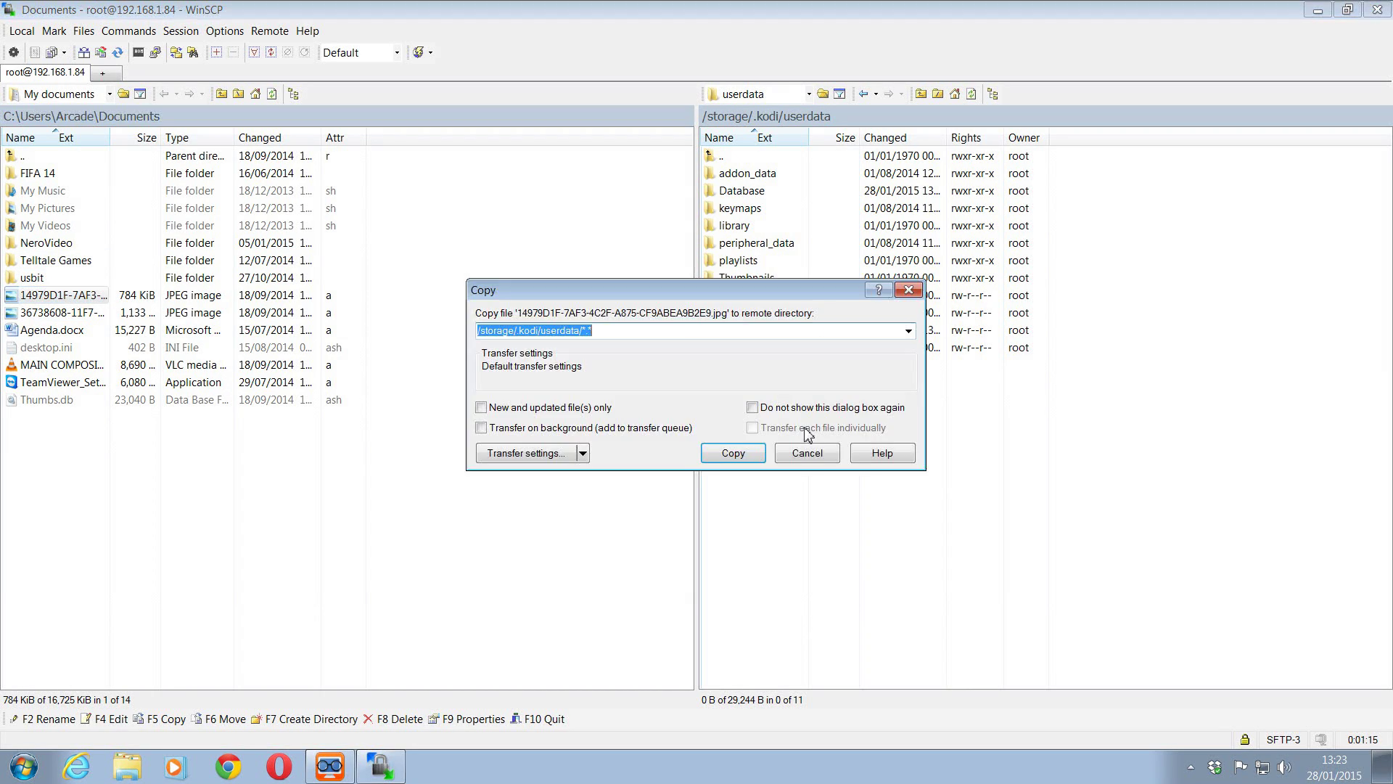
pyautogui.click(733, 453)
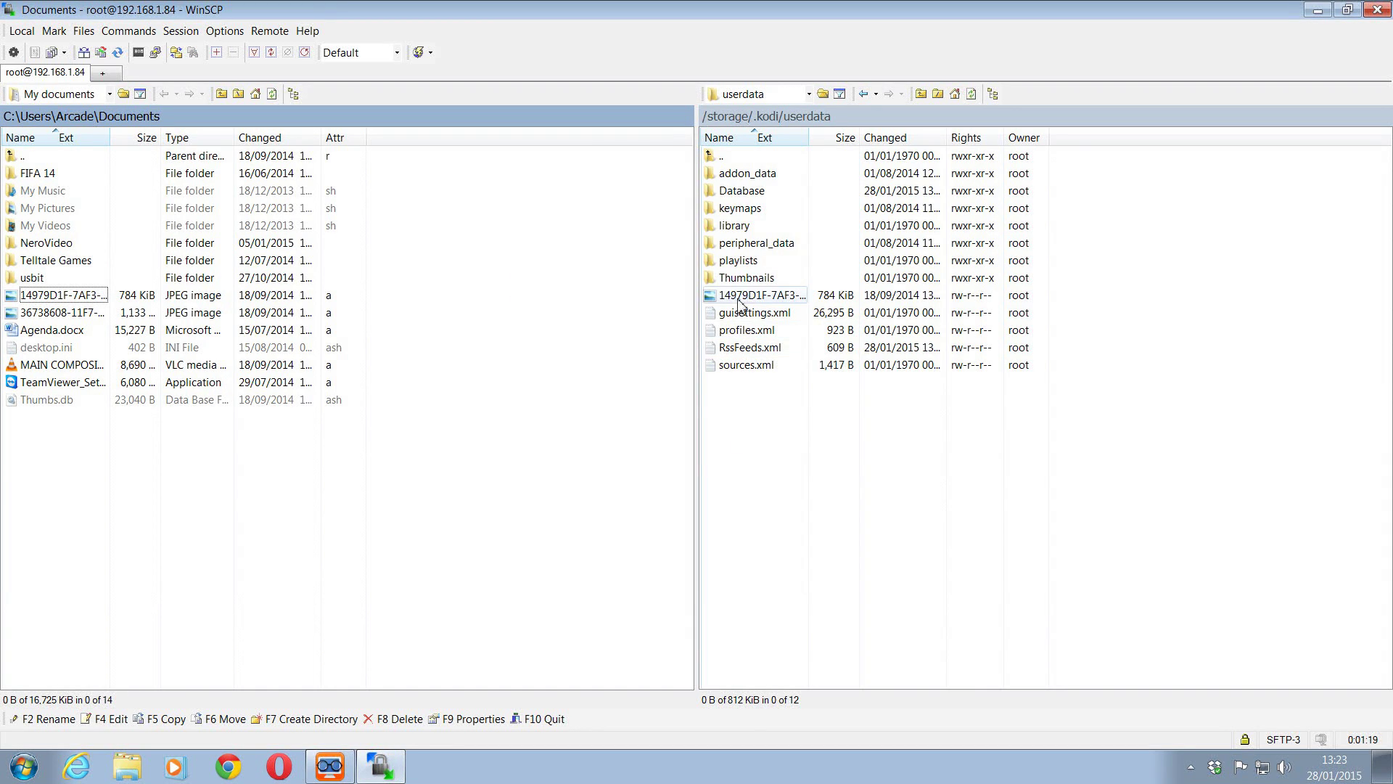
pyautogui.click(737, 297)
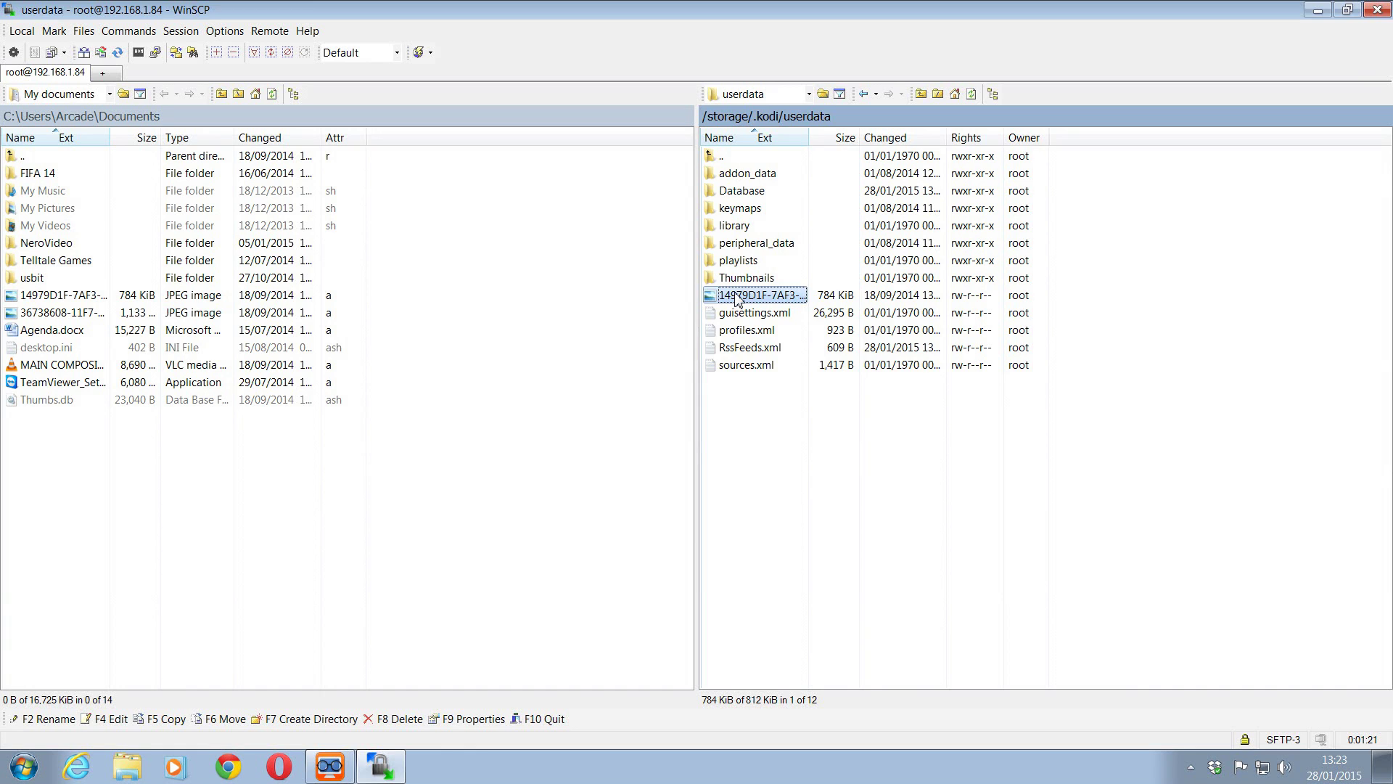
pyautogui.press('Delete')
pyautogui.press('Return')
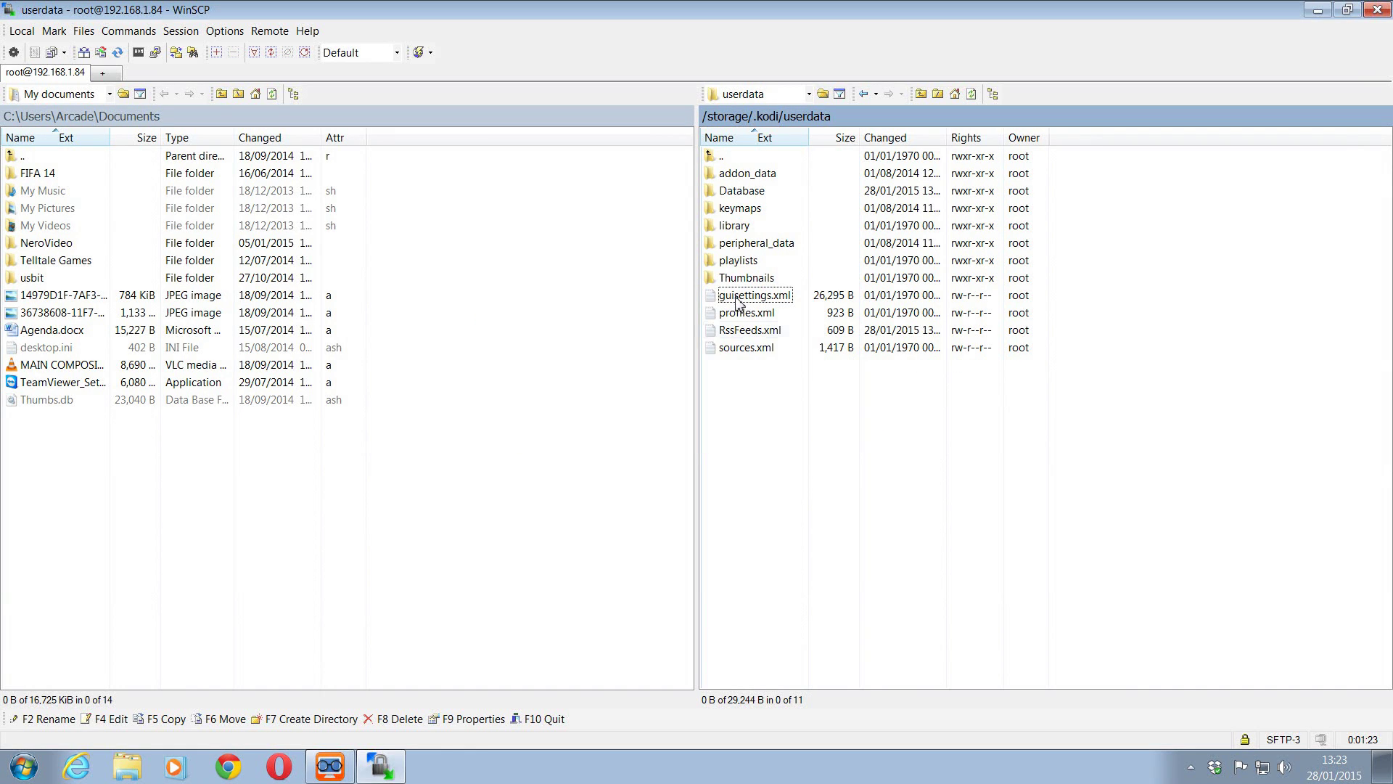
# - Go up to /storage/.kodi and start renaming the addons folder
pyautogui.doubleClick(766, 162)
pyautogui.click(758, 175)
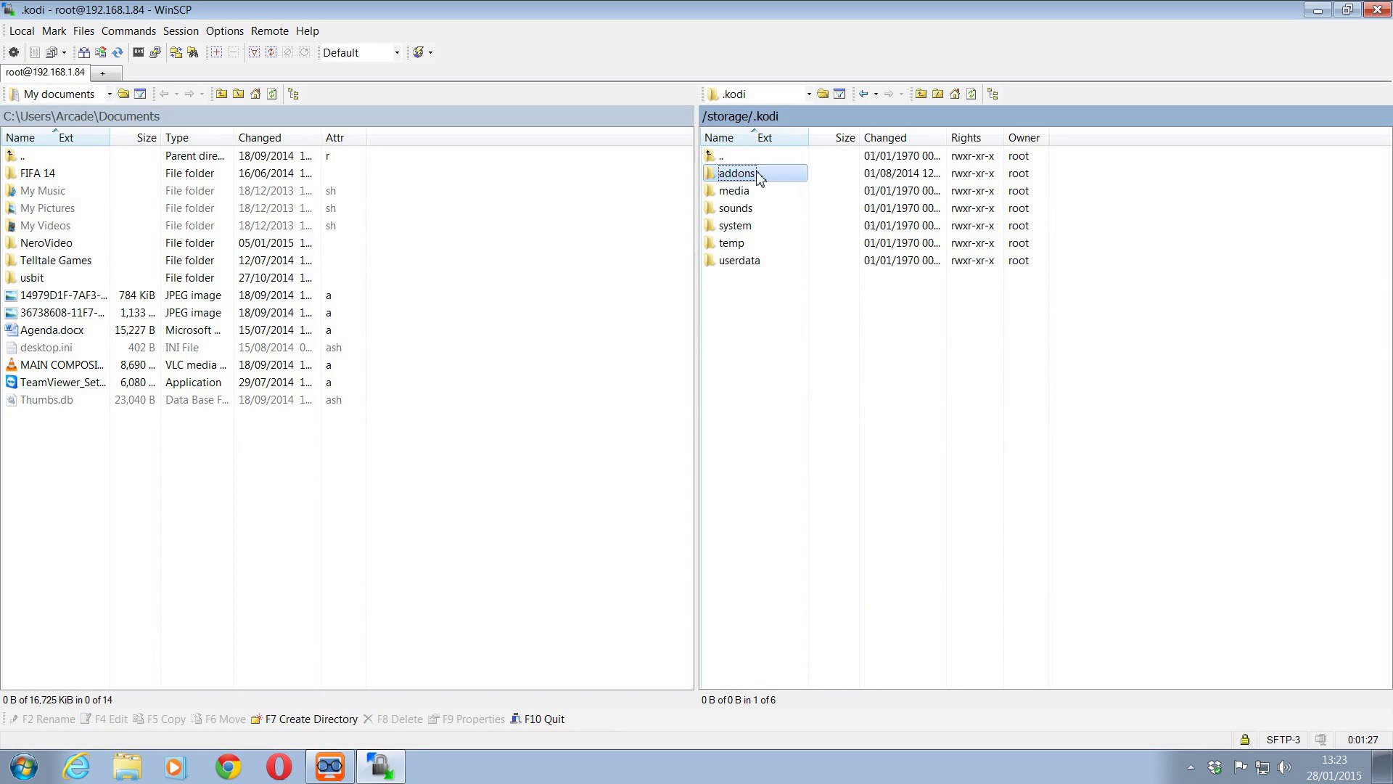
pyautogui.click(759, 175)
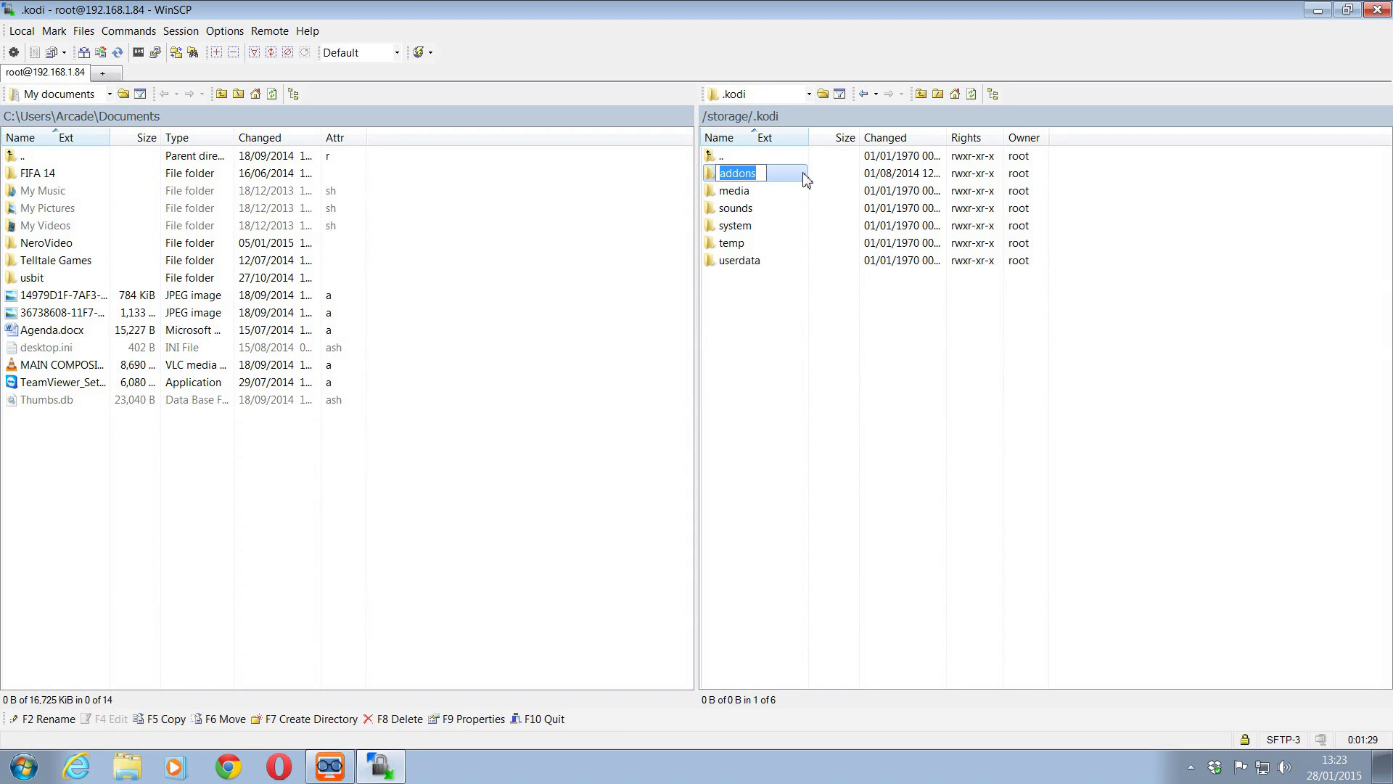